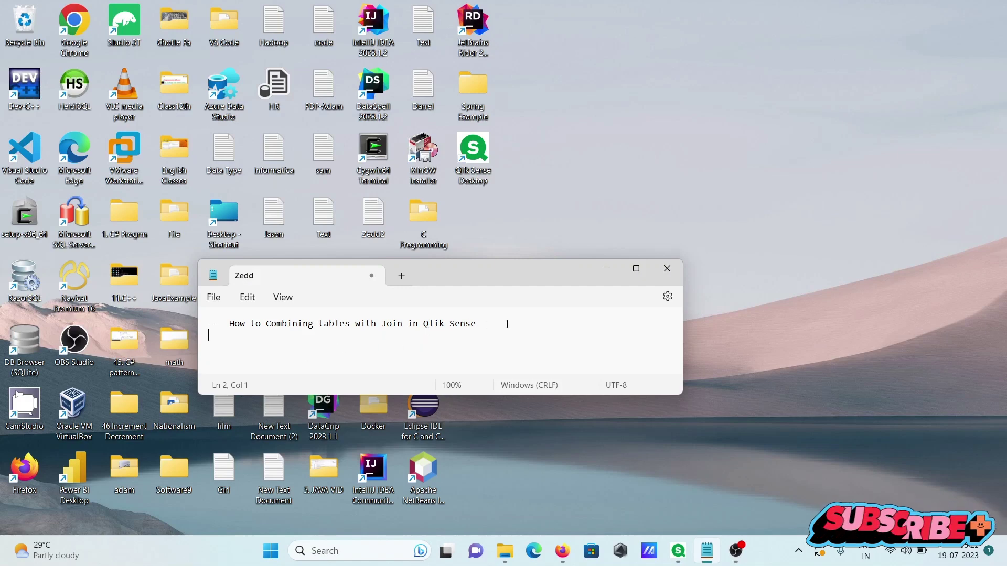
Step: Switch to Qlik Sense Desktop, create a new app named JoinTableExample and open it
left_click(608, 271)
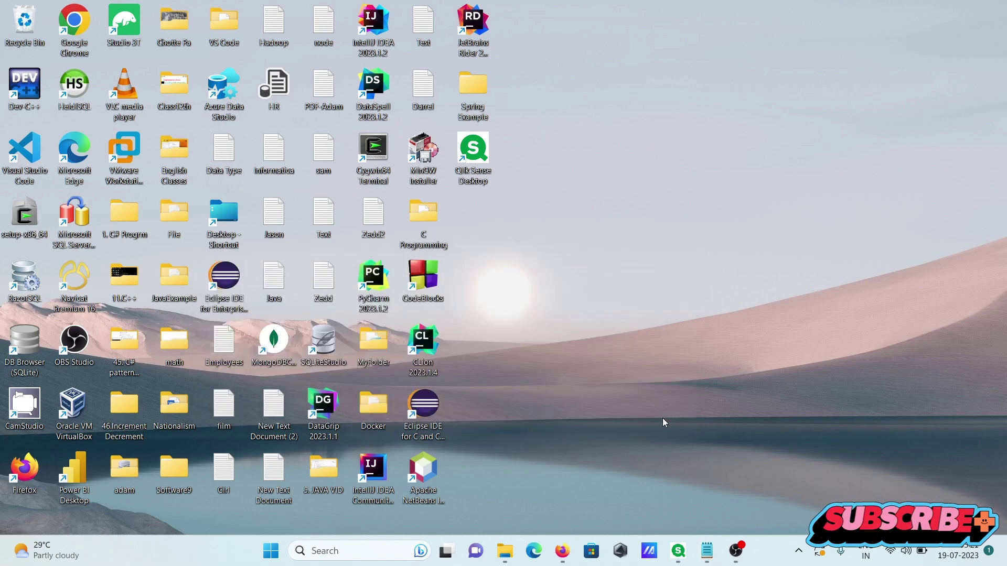
left_click(675, 542)
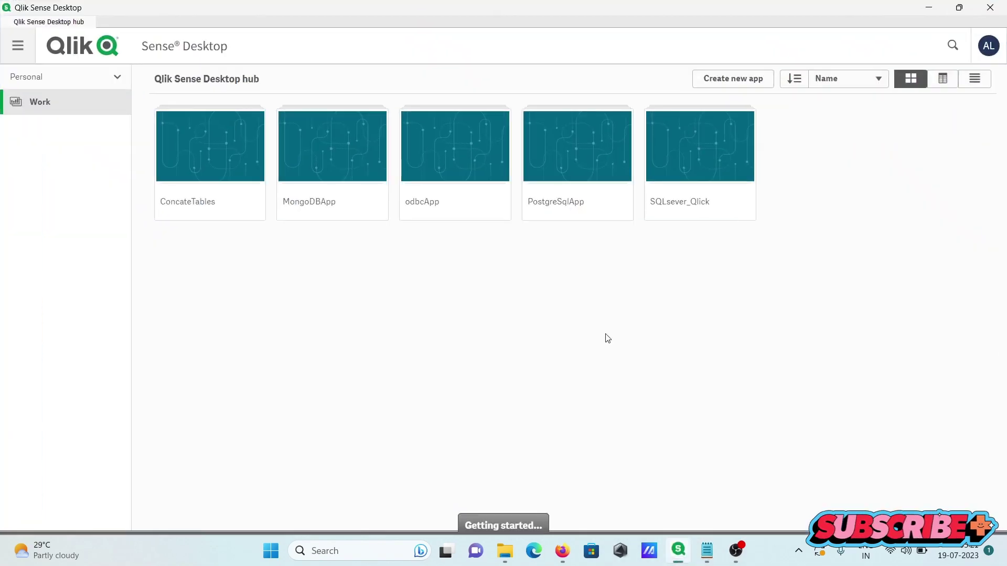
left_click(727, 86)
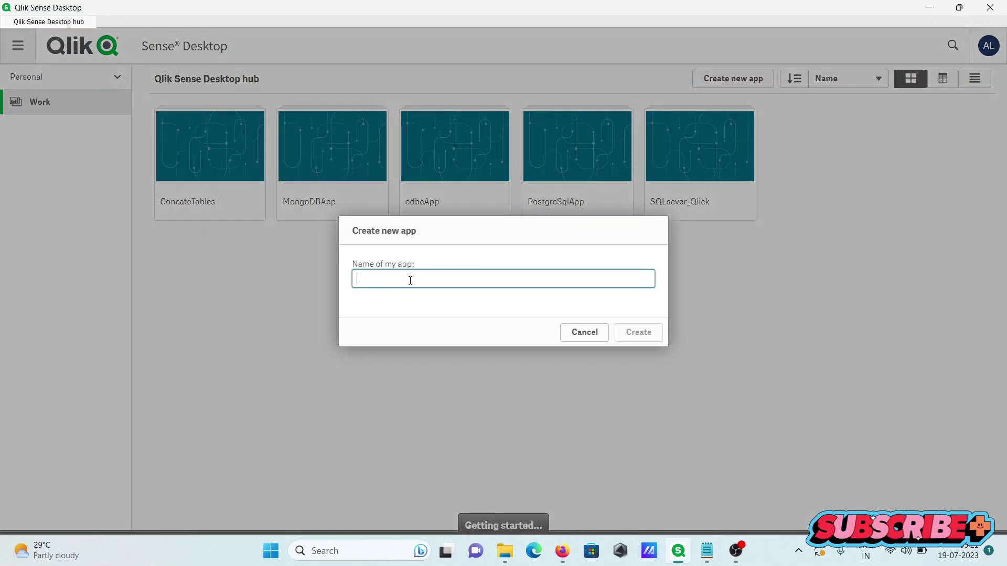
type("JoinTable")
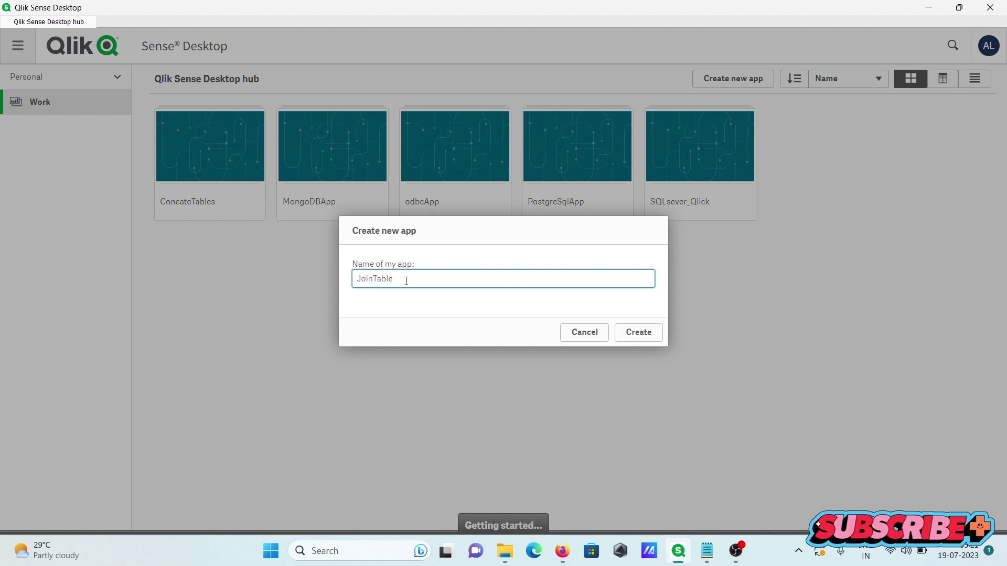
type("Example")
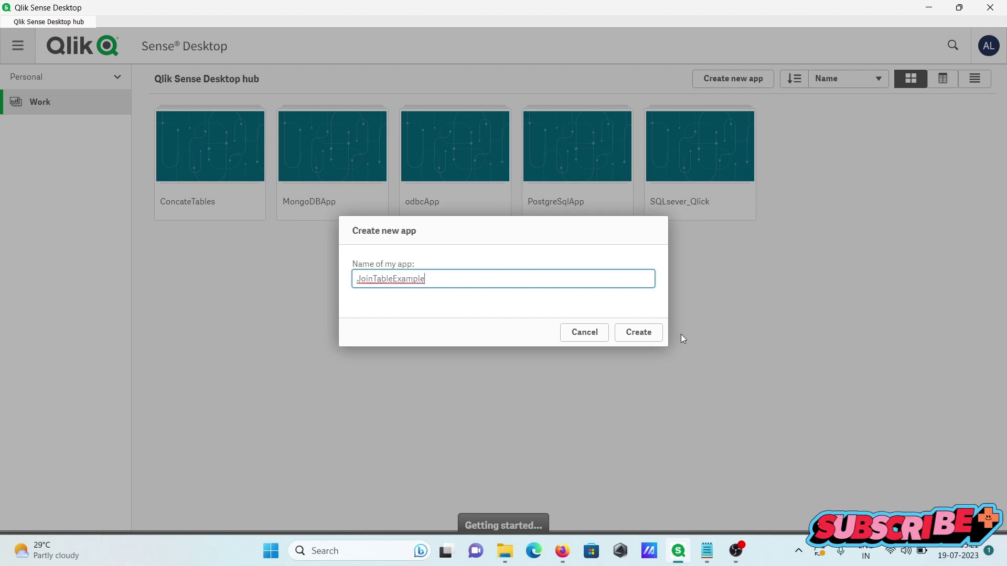
left_click(635, 339)
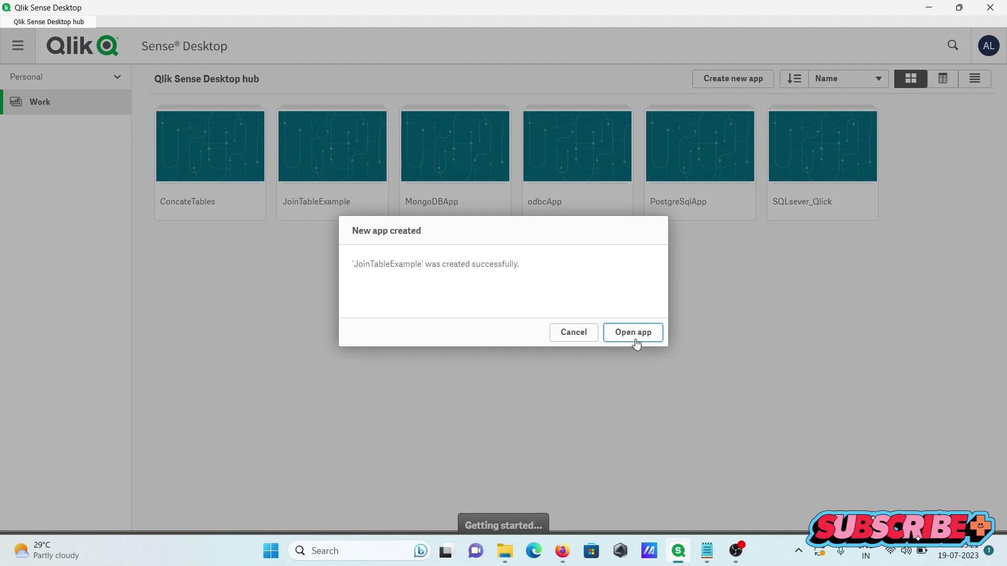
left_click(631, 334)
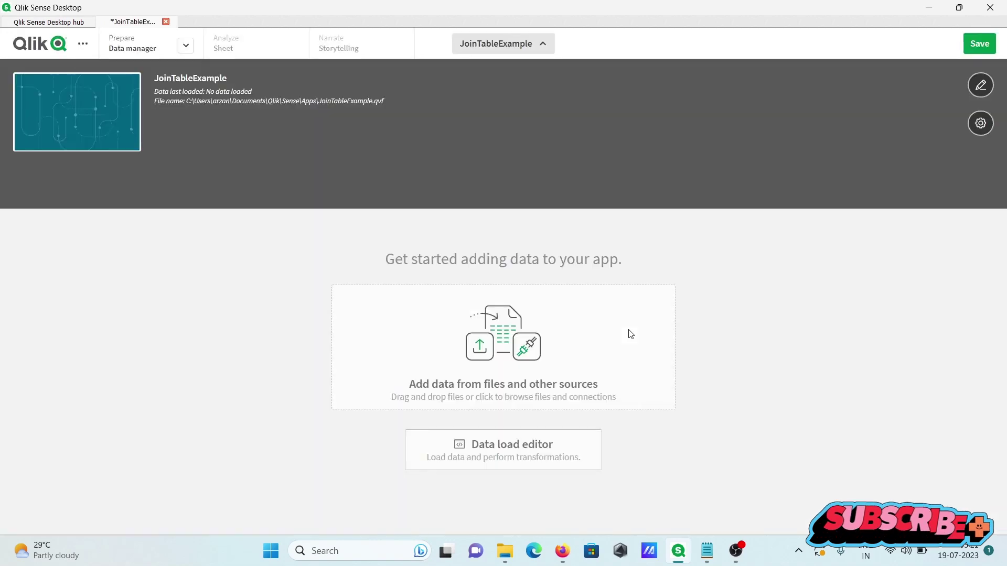
Step: Start a new Microsoft SQL Server data connection with server localhost, port 1434 and database Adam
left_click(483, 382)
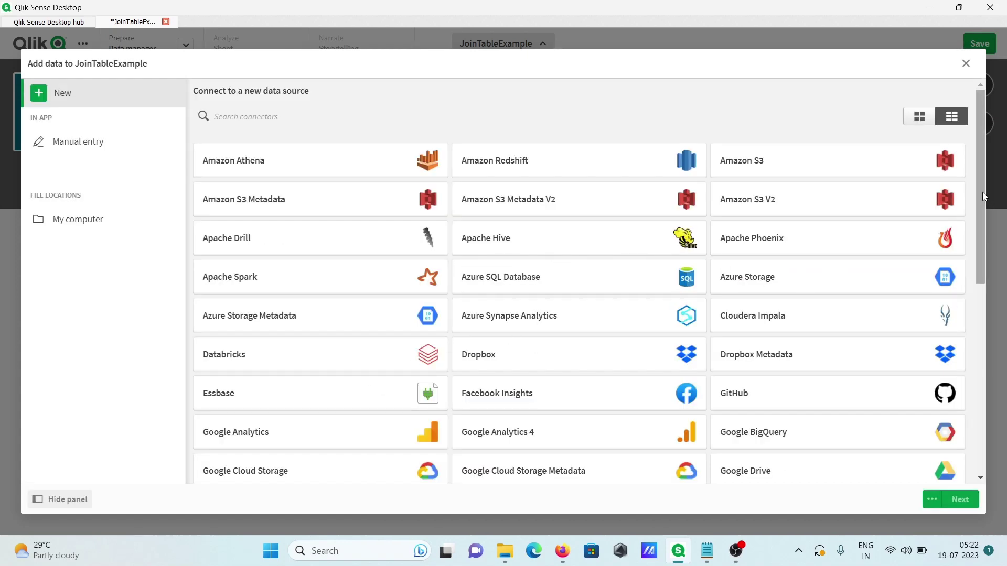
left_click_drag(981, 191, 989, 273)
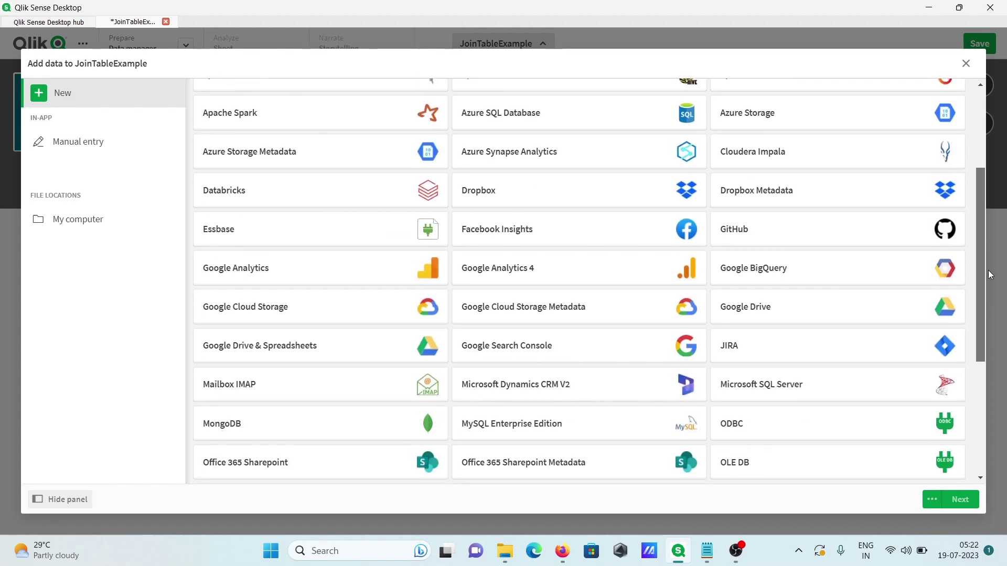
left_click(790, 397)
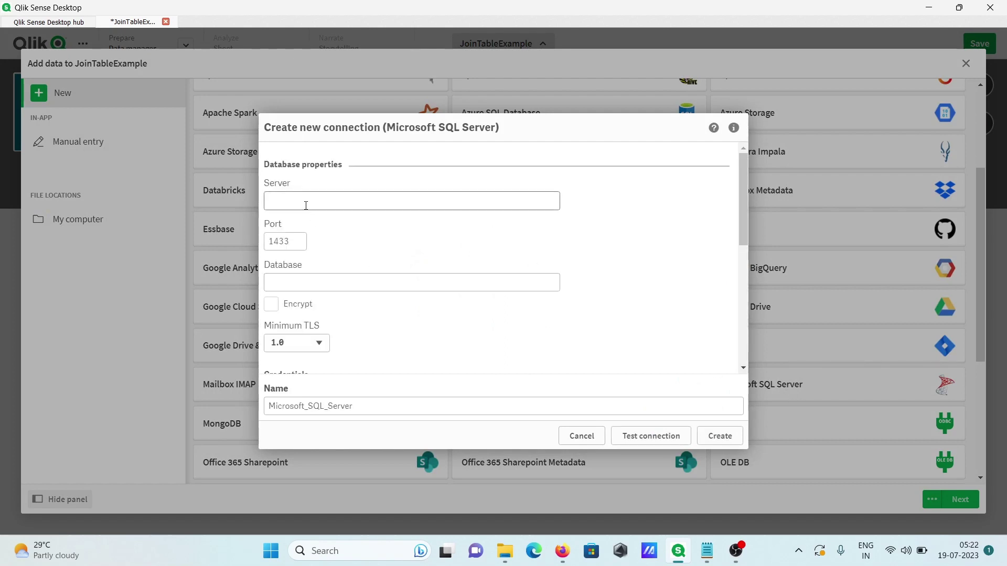
left_click(305, 205)
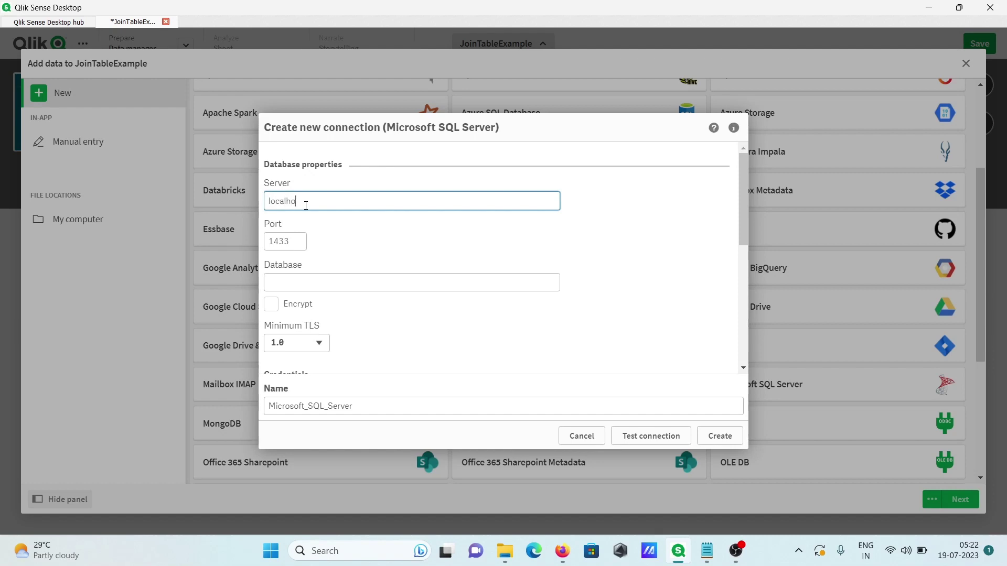
key("Tab")
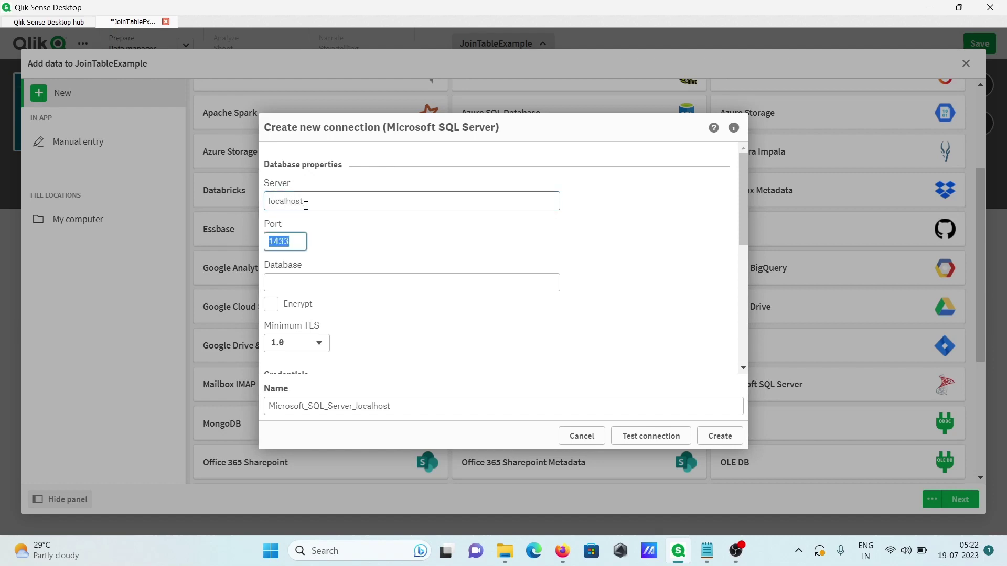
key("BackSpace")
type("1434")
key("Tab")
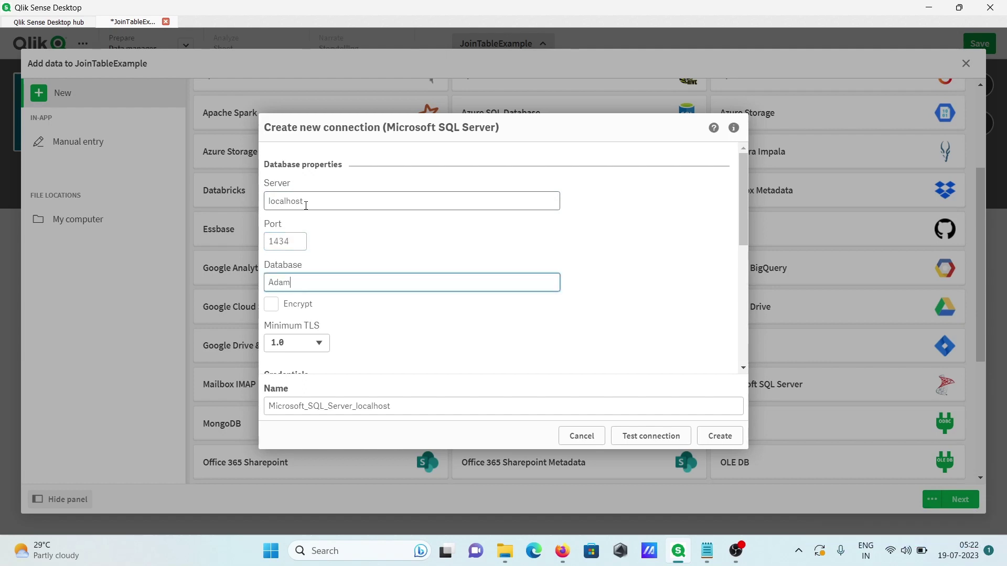
Step: Enter user name sa and the account password, test the SQL Server connection and create it
scroll(744, 269, "down", 1)
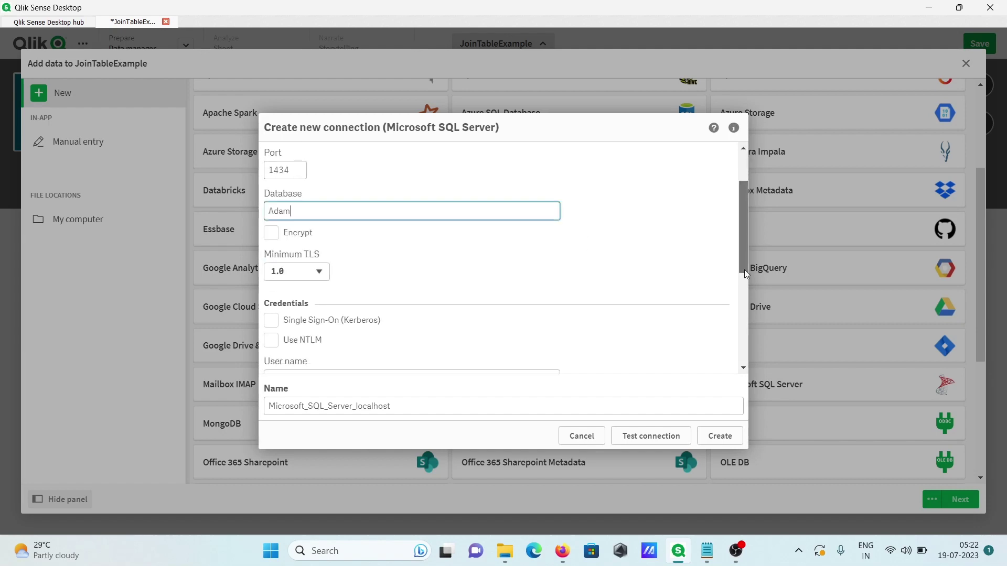
scroll(743, 269, "down", 1)
left_click(274, 291)
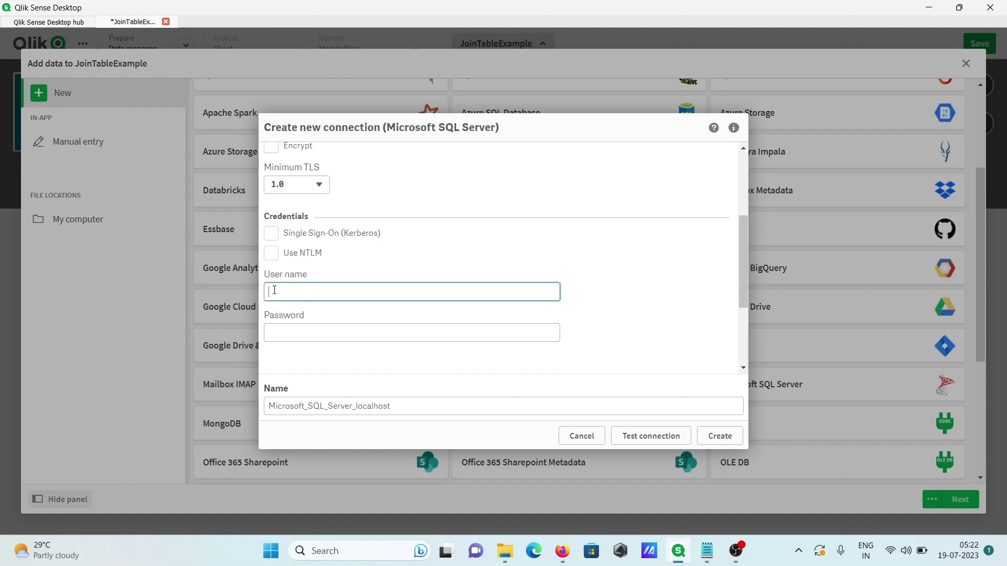
type("sa")
key("Tab")
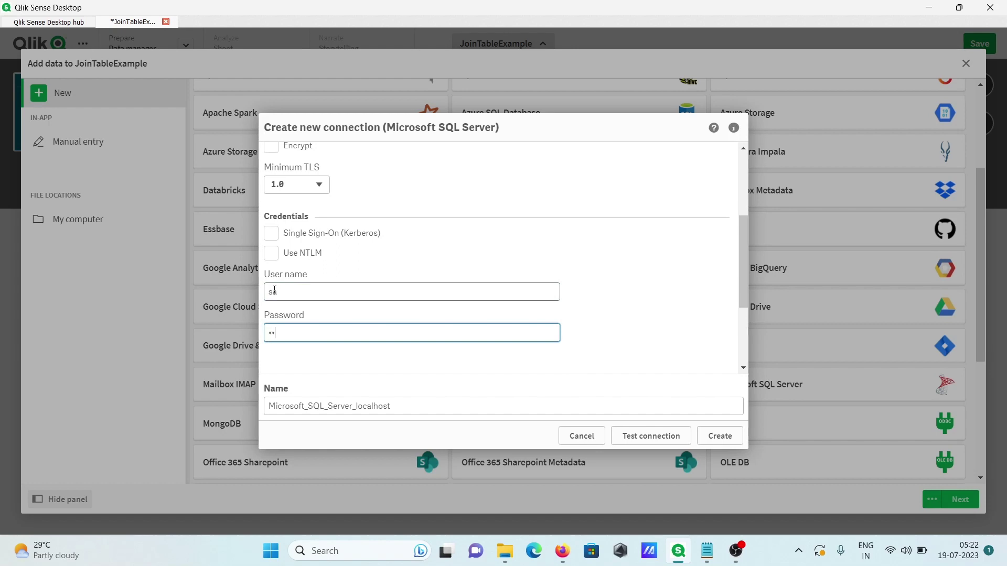
left_click(642, 437)
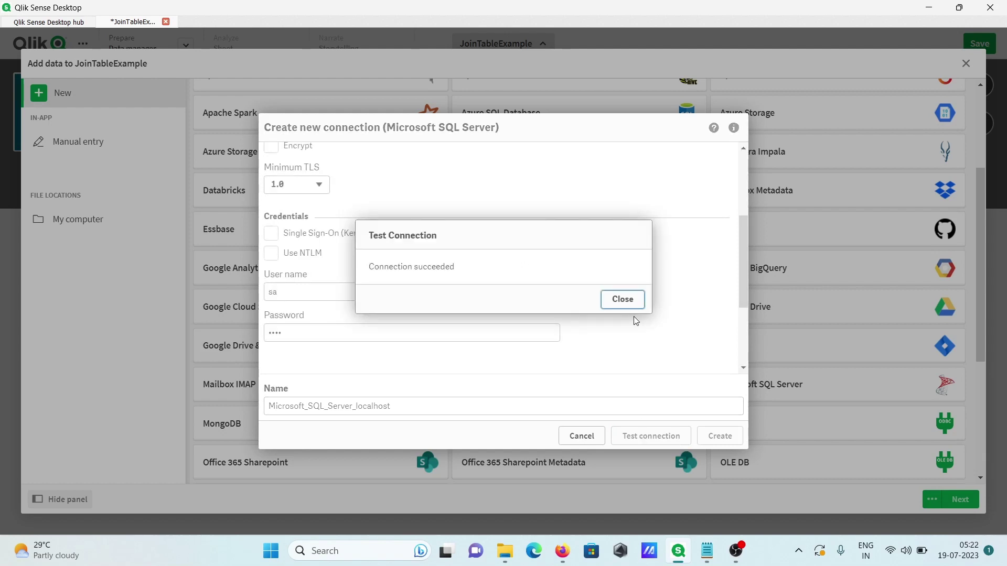
left_click(623, 304)
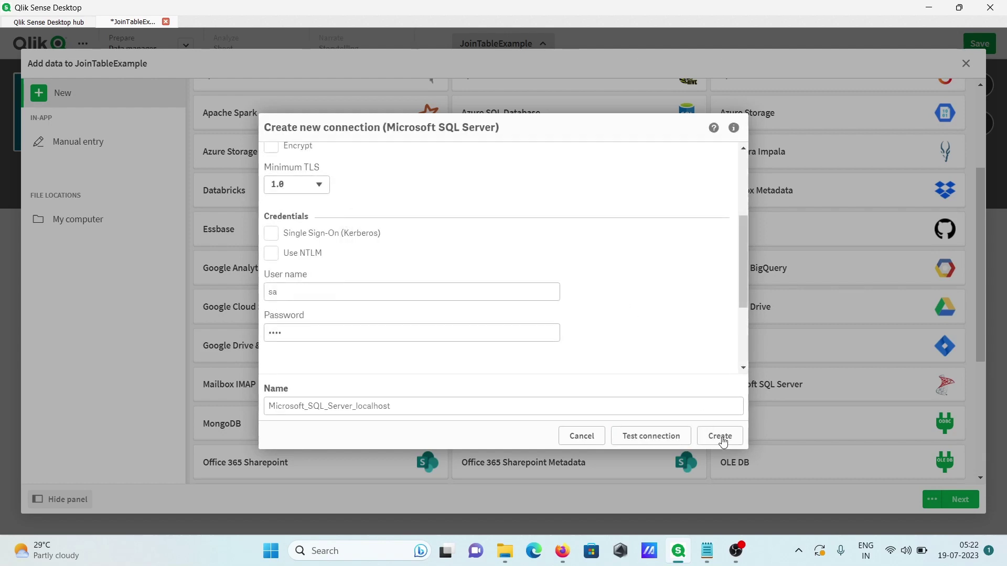
left_click(725, 440)
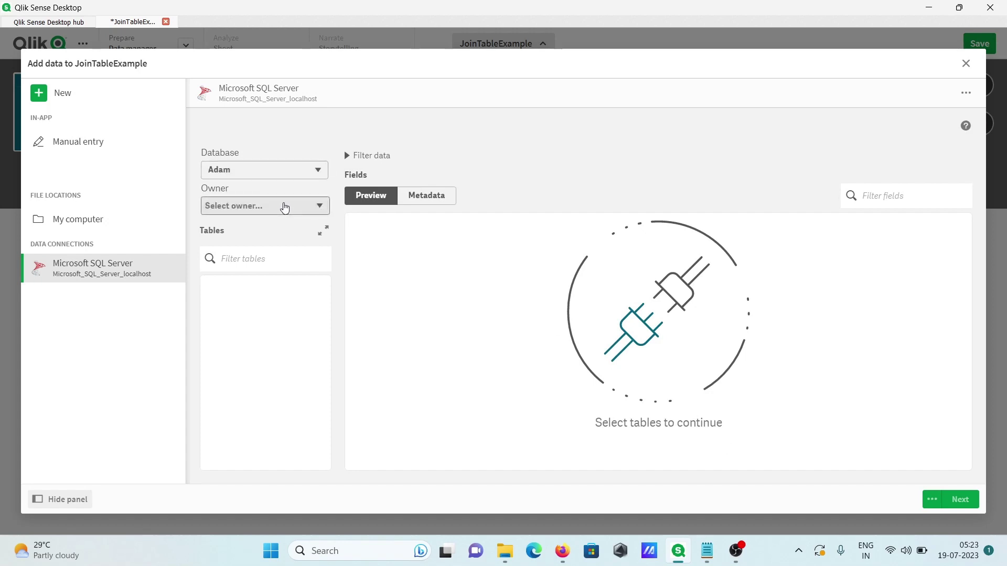
Step: Choose owner SCOTT and add its EMP and DEPT tables to the app
left_click(285, 206)
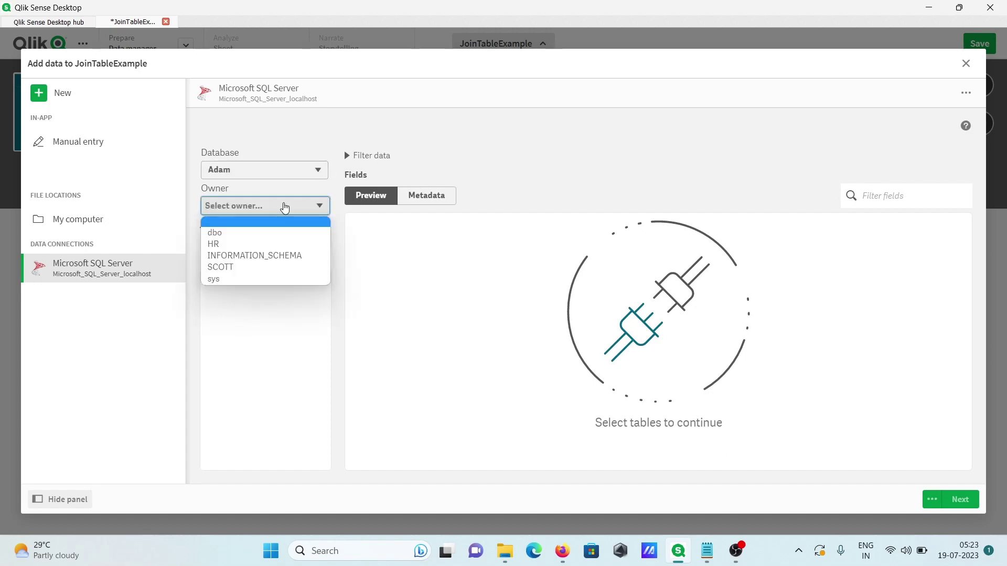
left_click(210, 268)
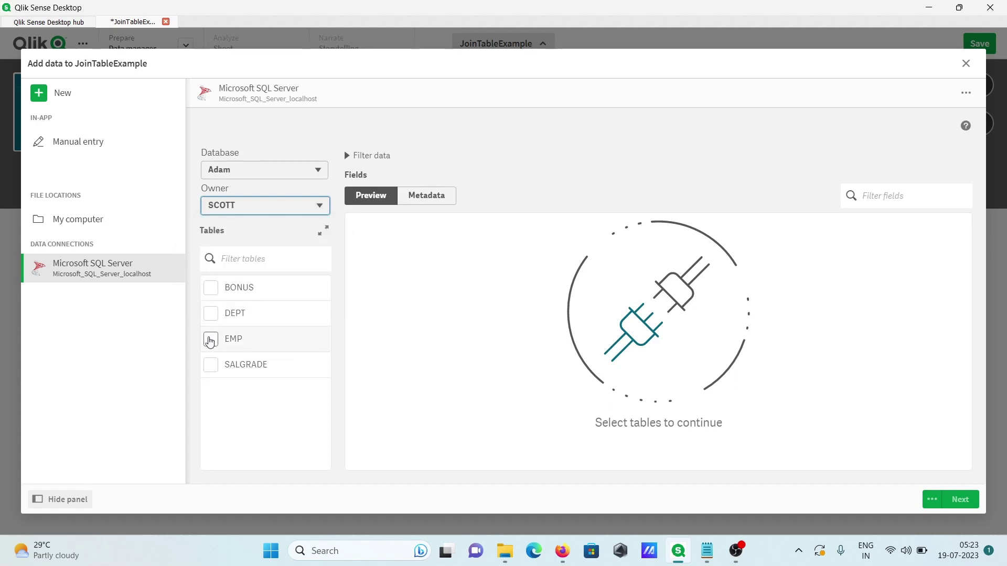
left_click(210, 339)
left_click(210, 314)
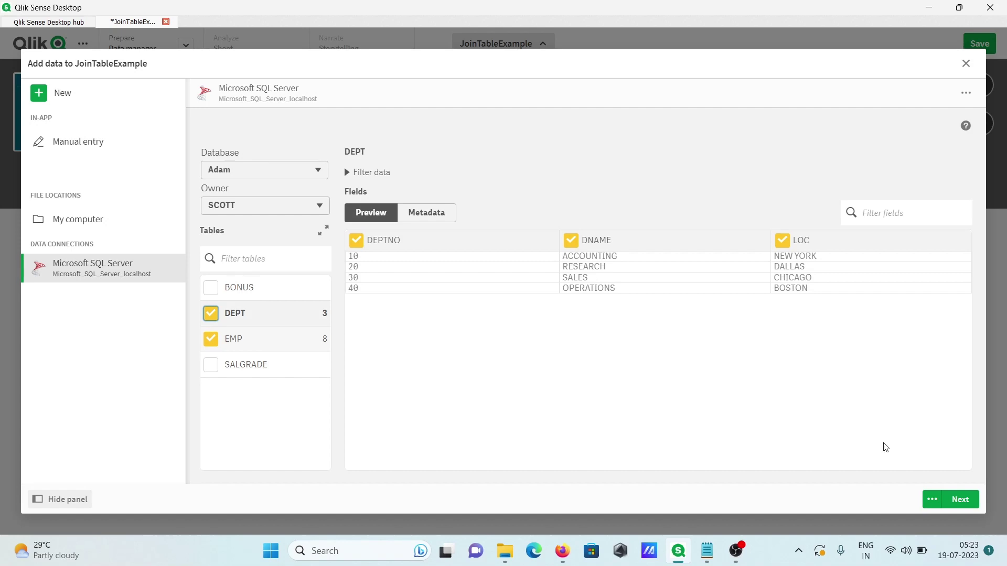
left_click(947, 505)
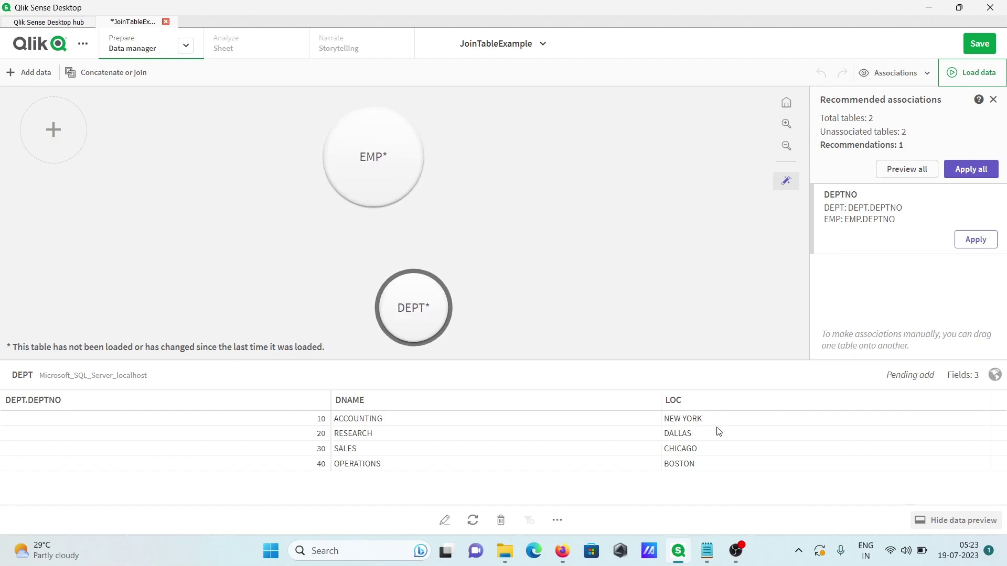
Step: Combine the EMP table with DEPT using an Inner Join, checking the DEPTNO field mapping before applying it
left_click(367, 152)
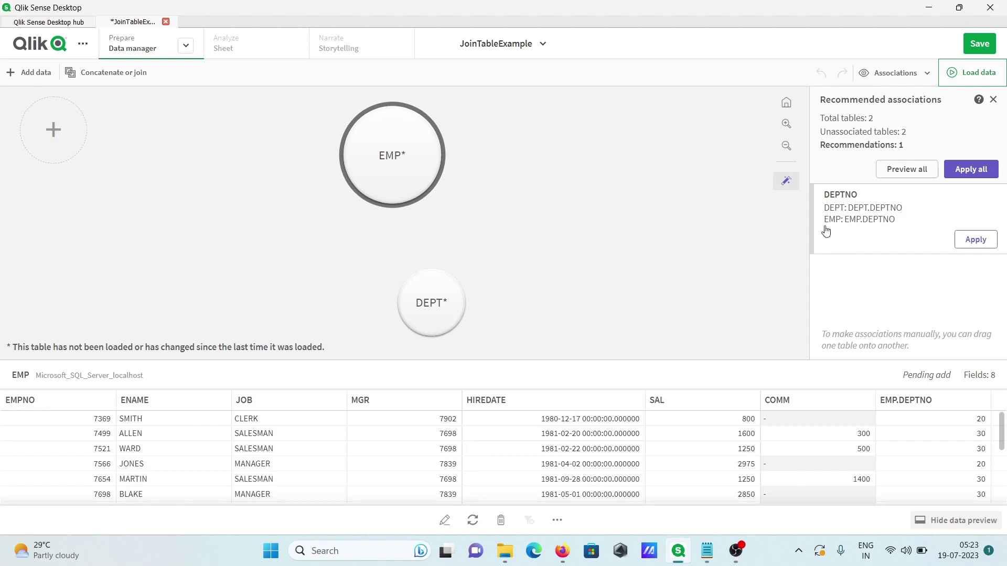
left_click(992, 100)
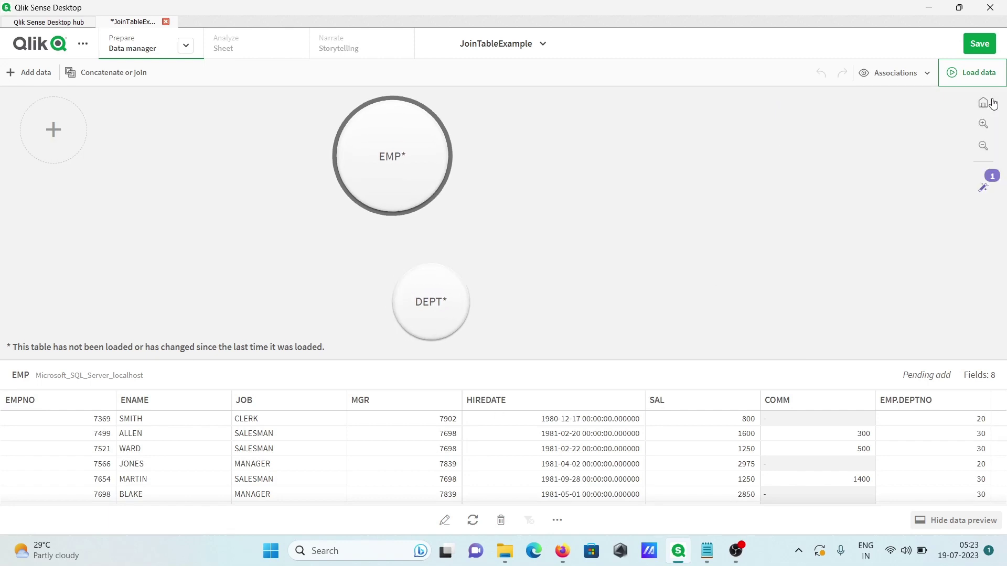
left_click(109, 73)
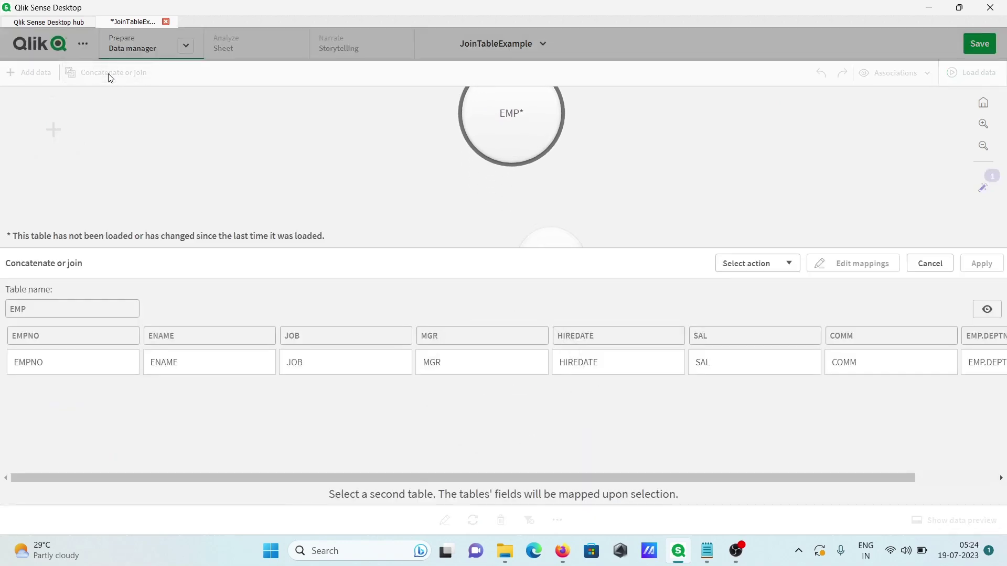
left_click(753, 263)
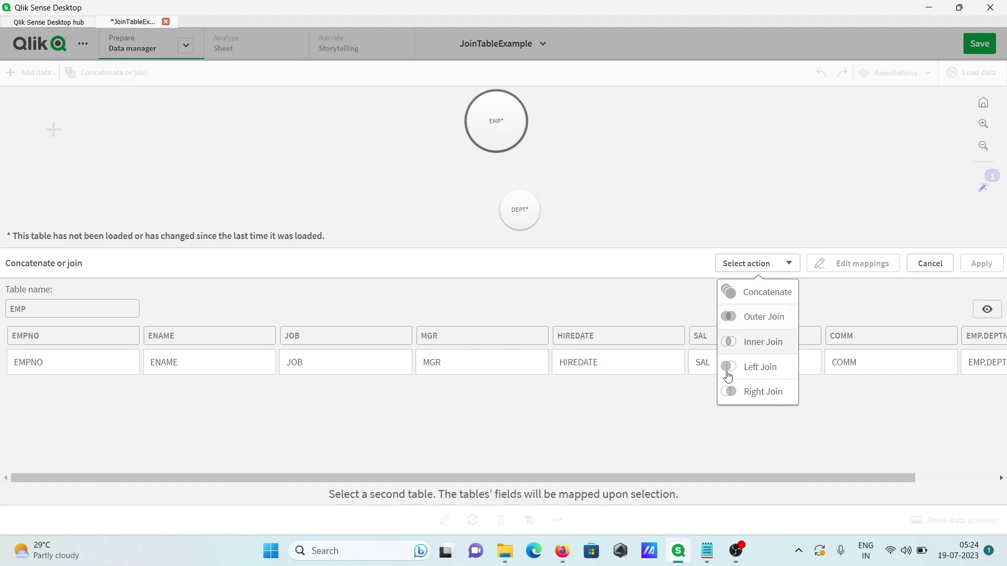
left_click(749, 344)
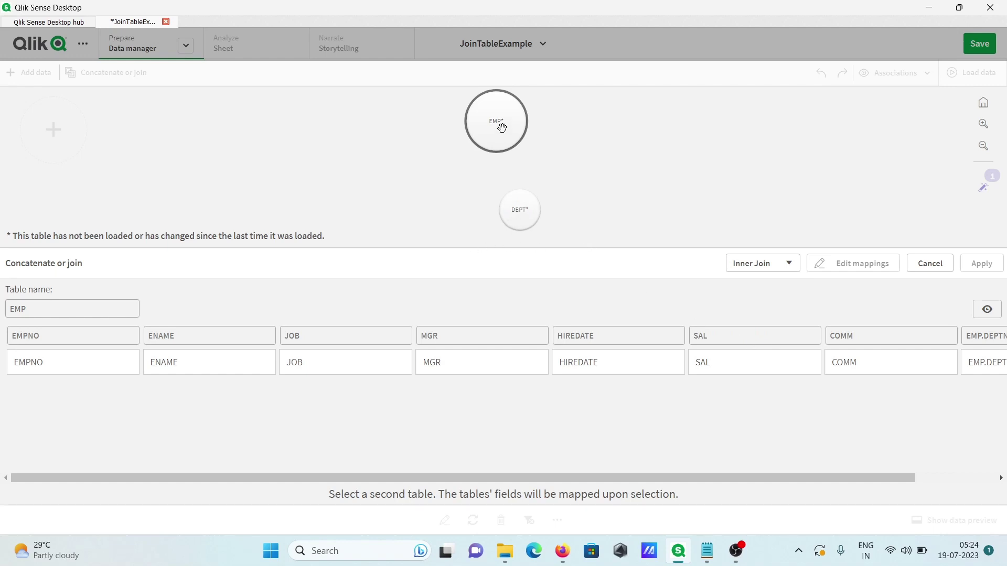
left_click(530, 217)
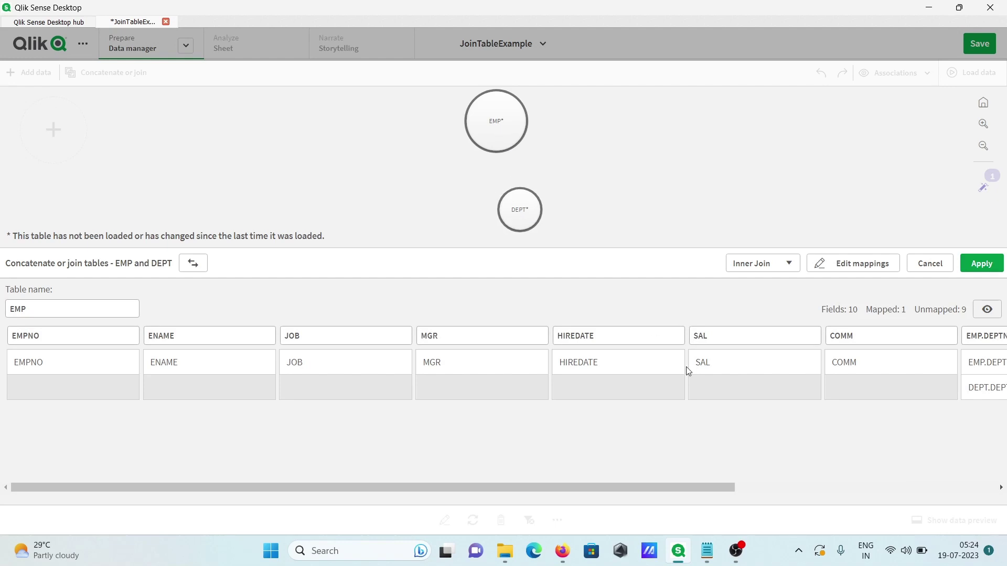
left_click_drag(624, 489, 764, 487)
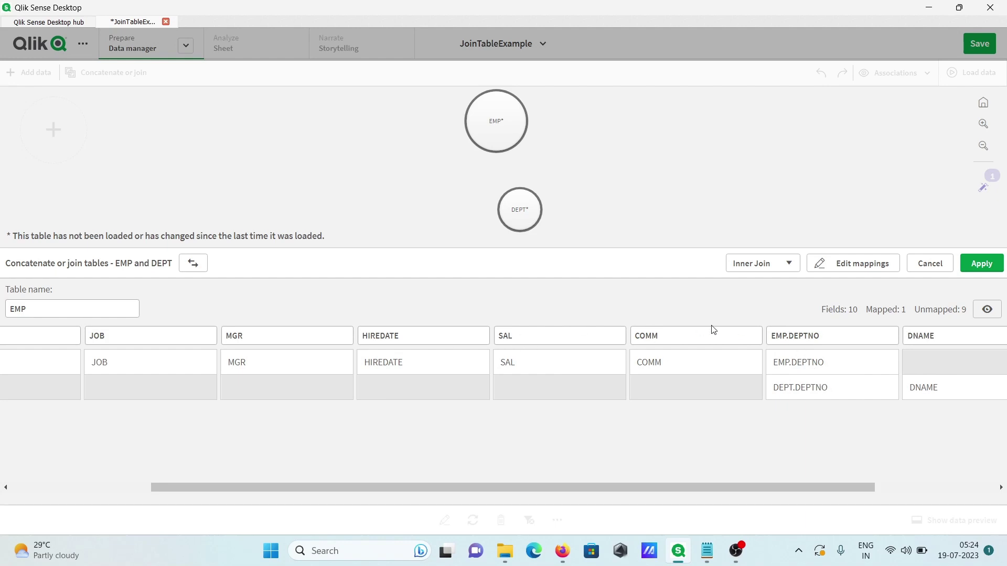
left_click_drag(803, 490, 906, 496)
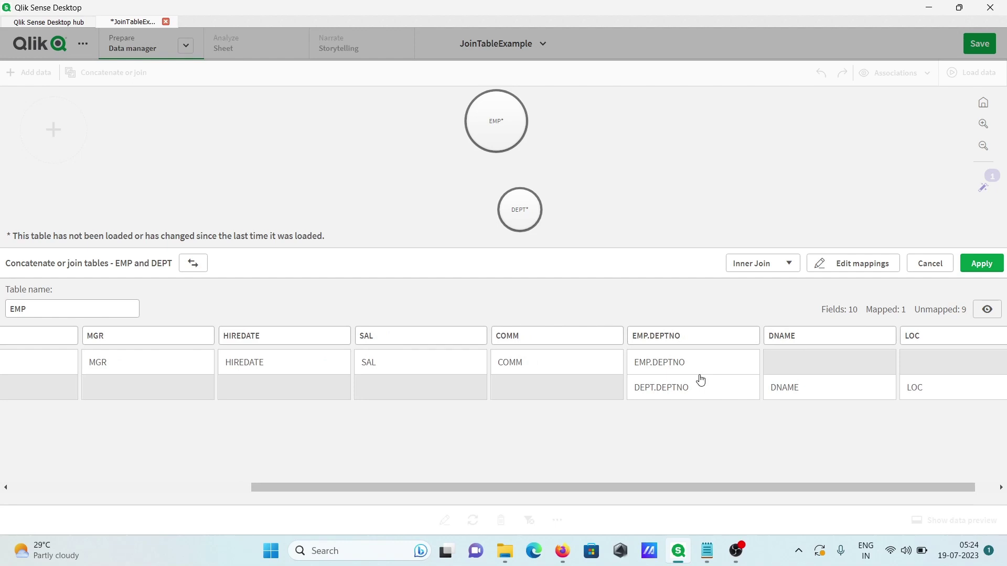
left_click(979, 265)
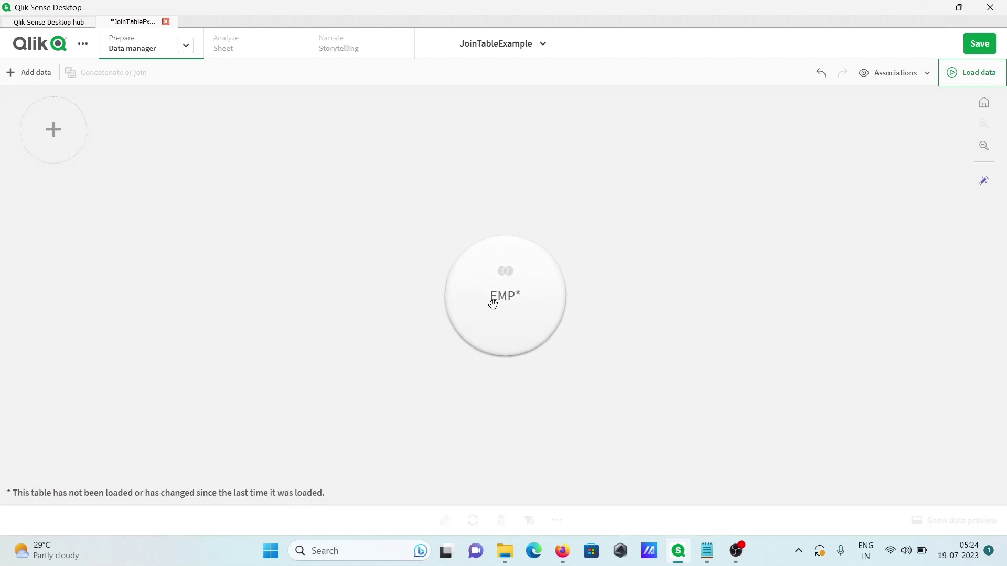
Step: Preview the joined EMP table's data, and briefly open its table editor to inspect the fields
left_click(494, 288)
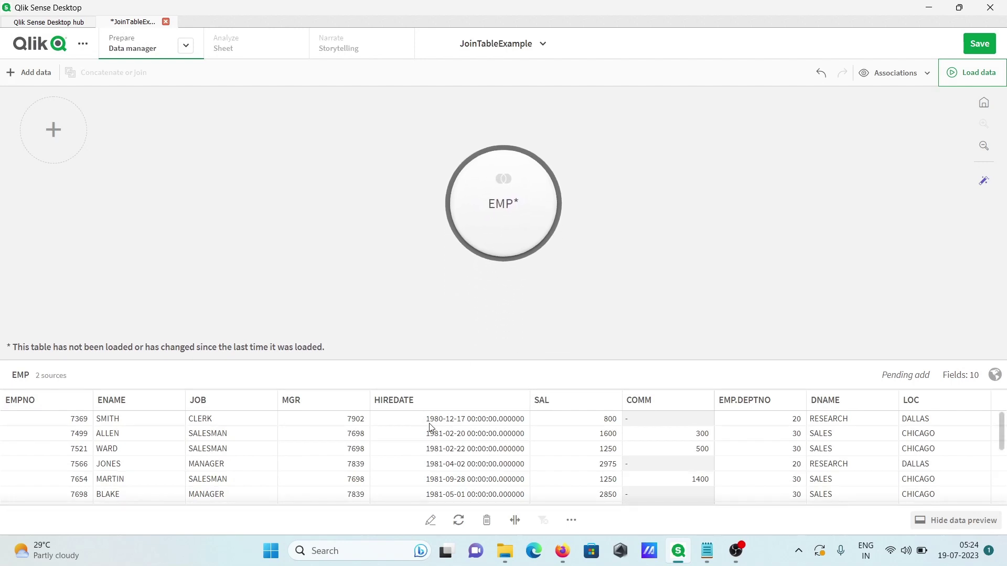
left_click(429, 522)
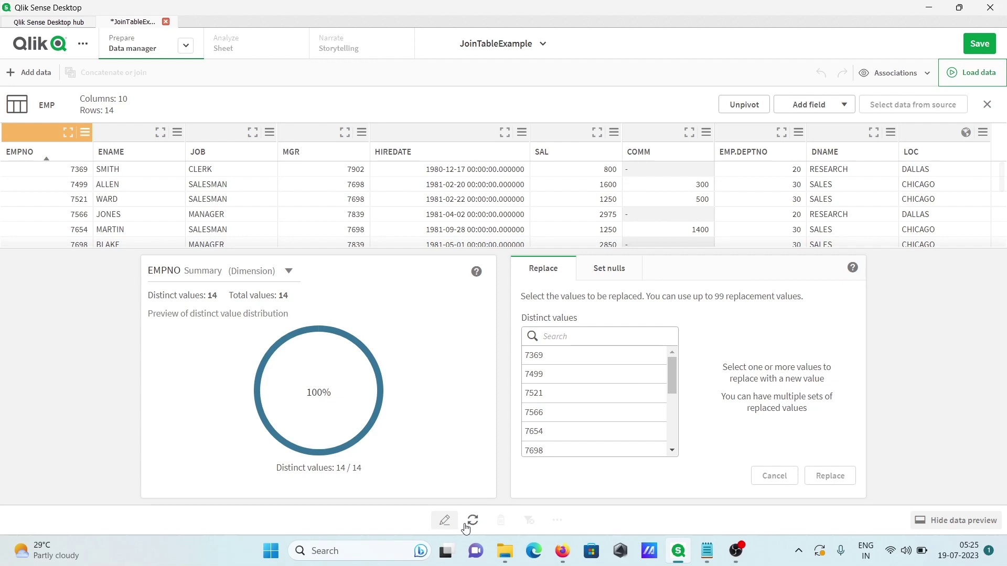
left_click(445, 522)
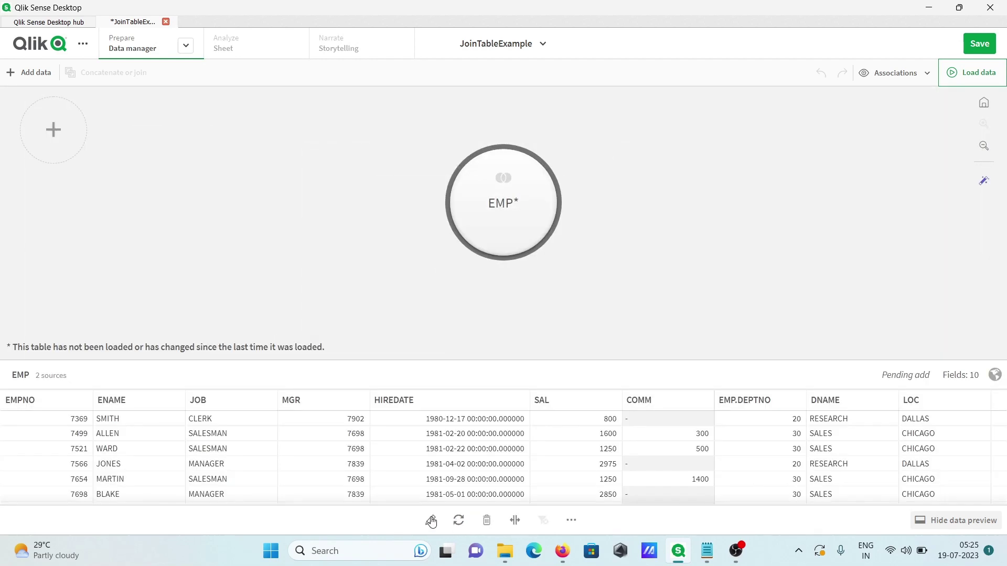
Step: Open the inner-joined EMP table for editing, hide the data preview to review all its rows, and close the table
left_click(431, 521)
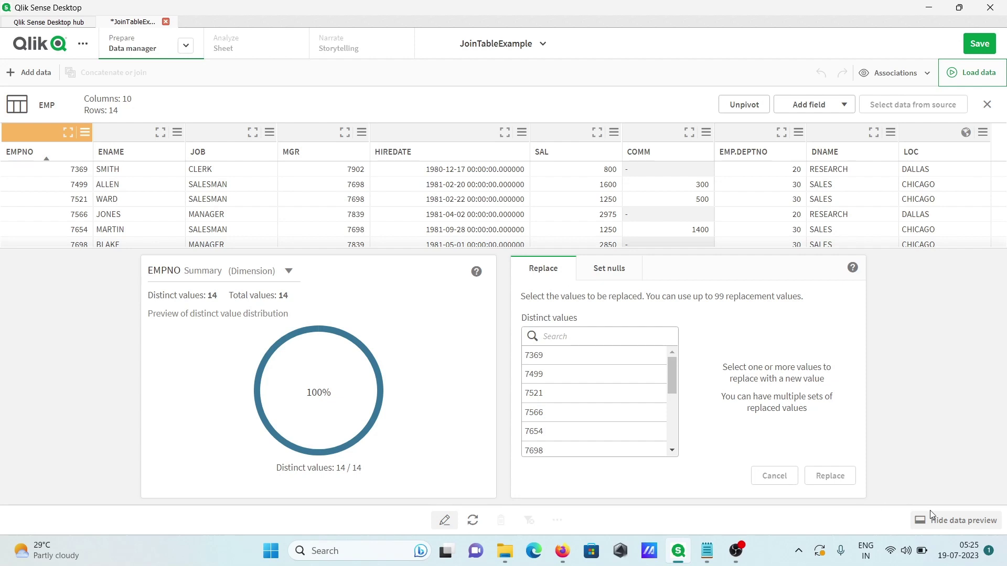
left_click(952, 521)
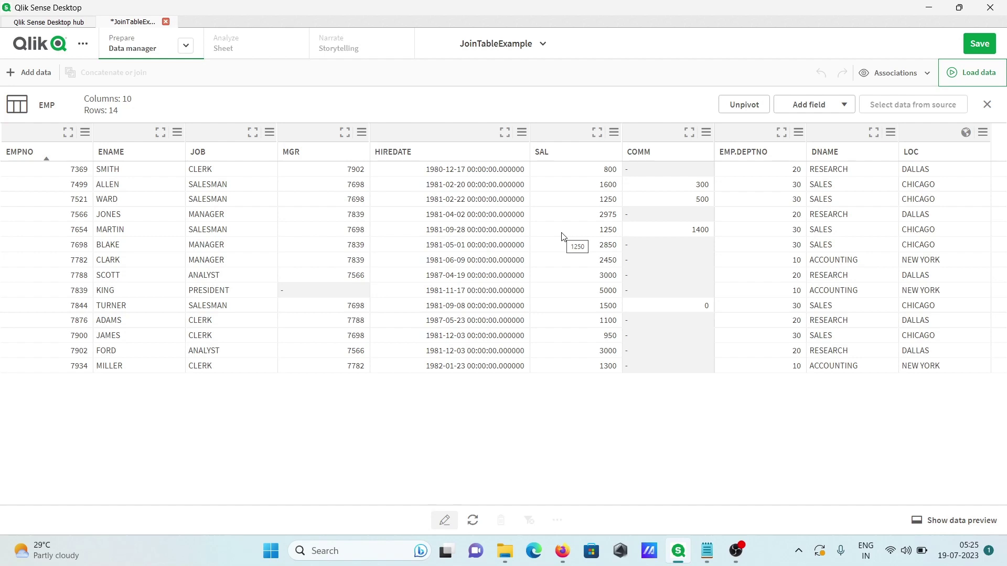
left_click(986, 106)
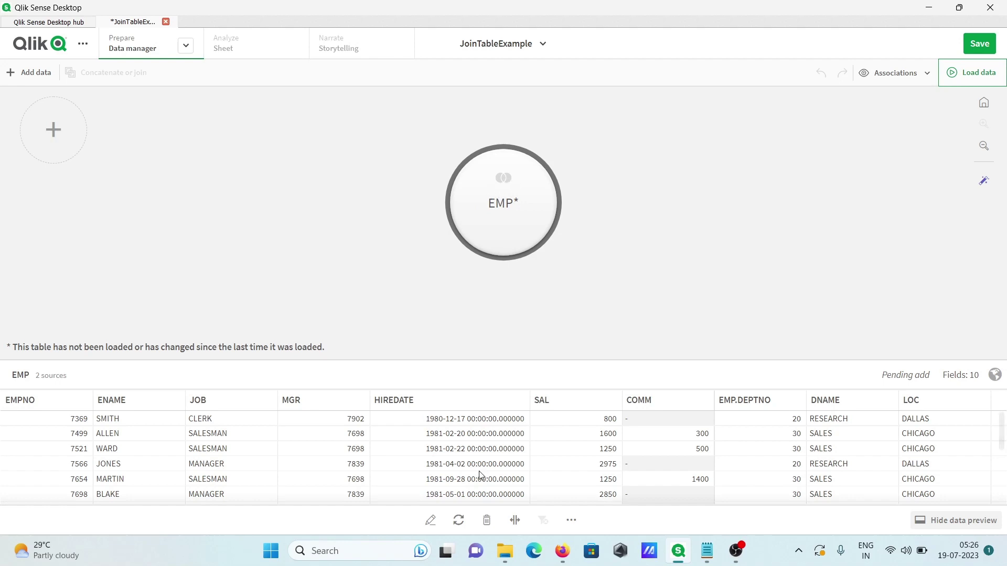
Step: Delete the joined EMP table and add owner SCOTT's EMP and DEPT tables again through the existing Microsoft SQL Server connection
left_click(490, 519)
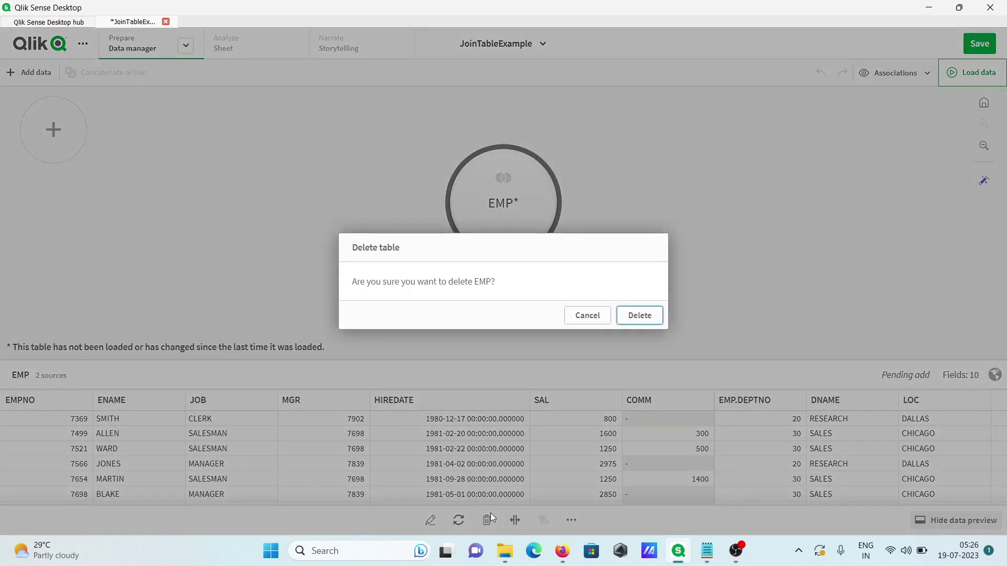
left_click(644, 313)
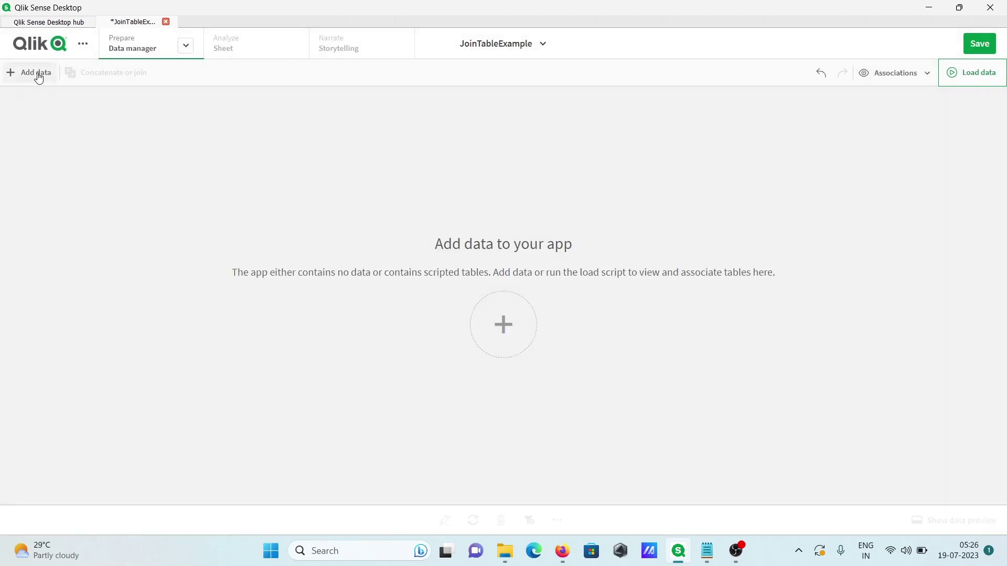
left_click(504, 325)
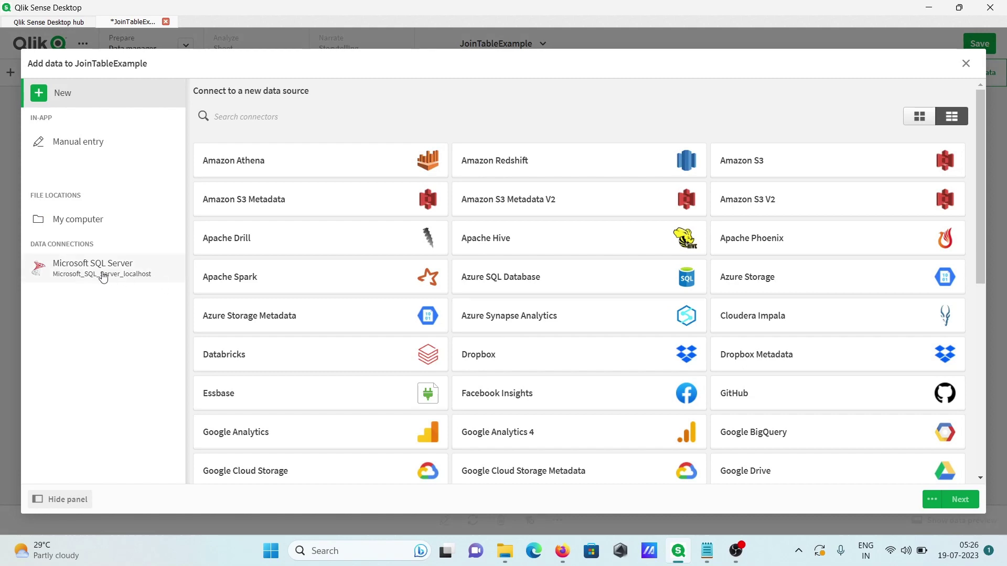
left_click(91, 277)
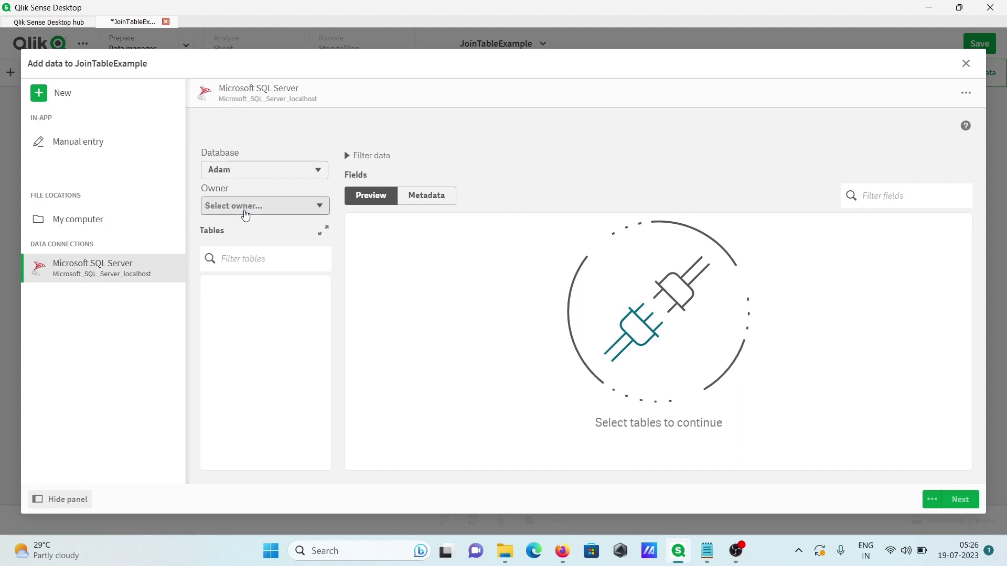
left_click(244, 207)
left_click(229, 268)
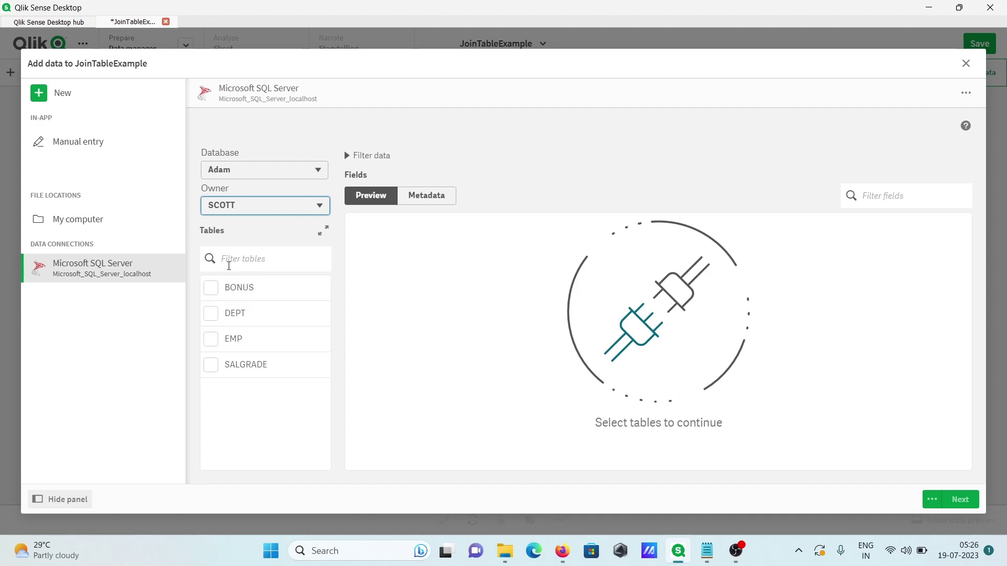
left_click(211, 339)
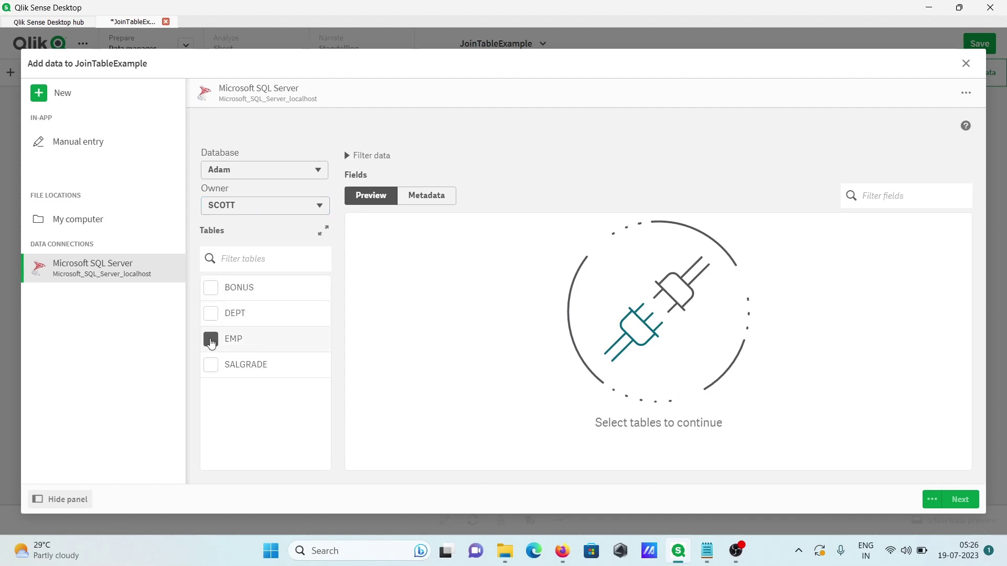
left_click(210, 314)
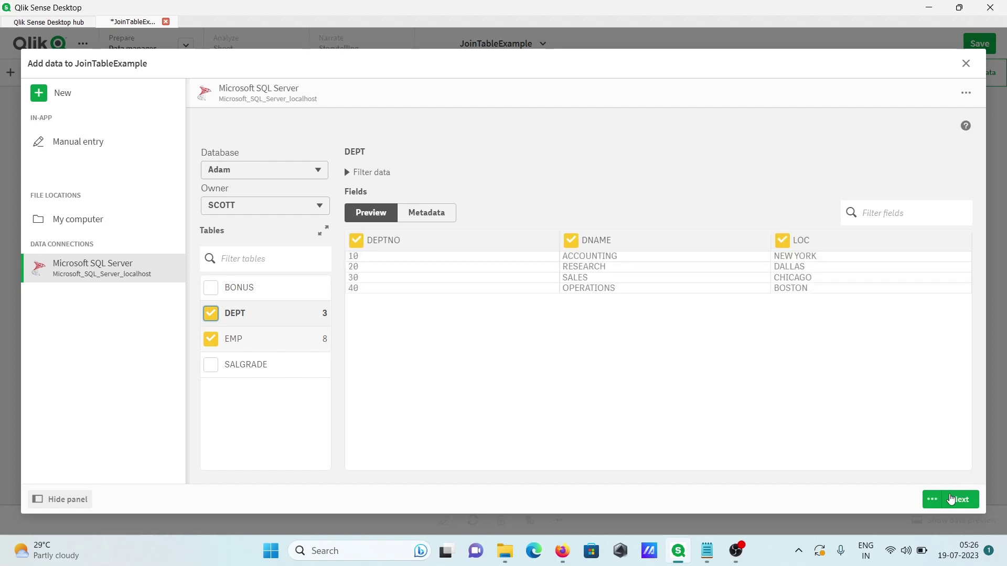
left_click(955, 501)
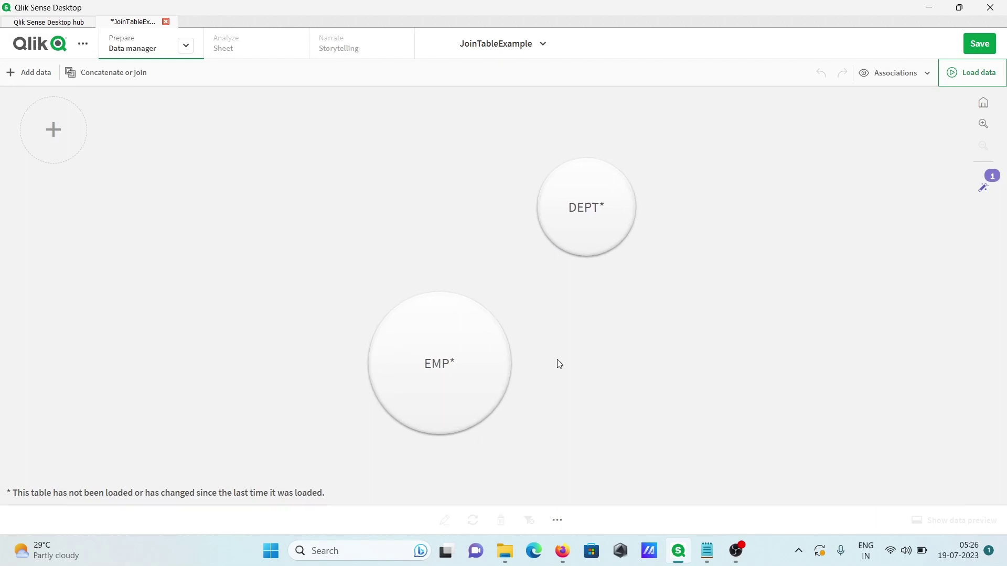
Step: Combine the EMP table with DEPT using a Left Join and apply it
left_click(96, 72)
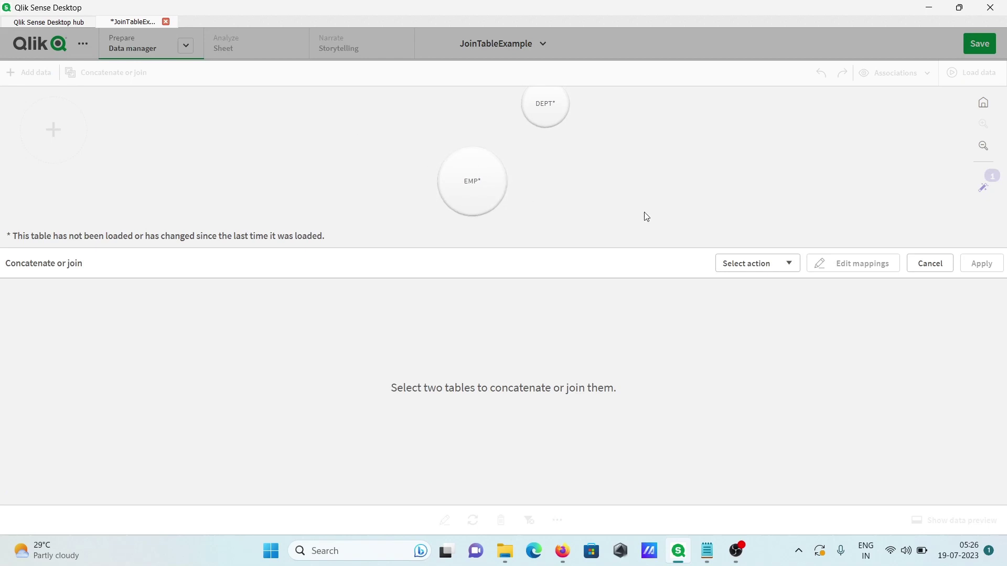
left_click(484, 172)
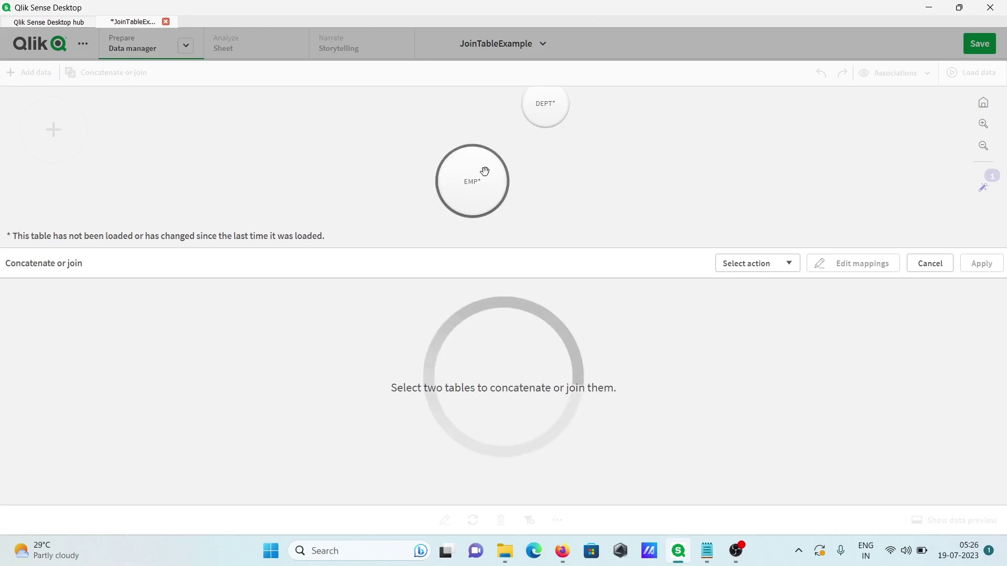
left_click(765, 266)
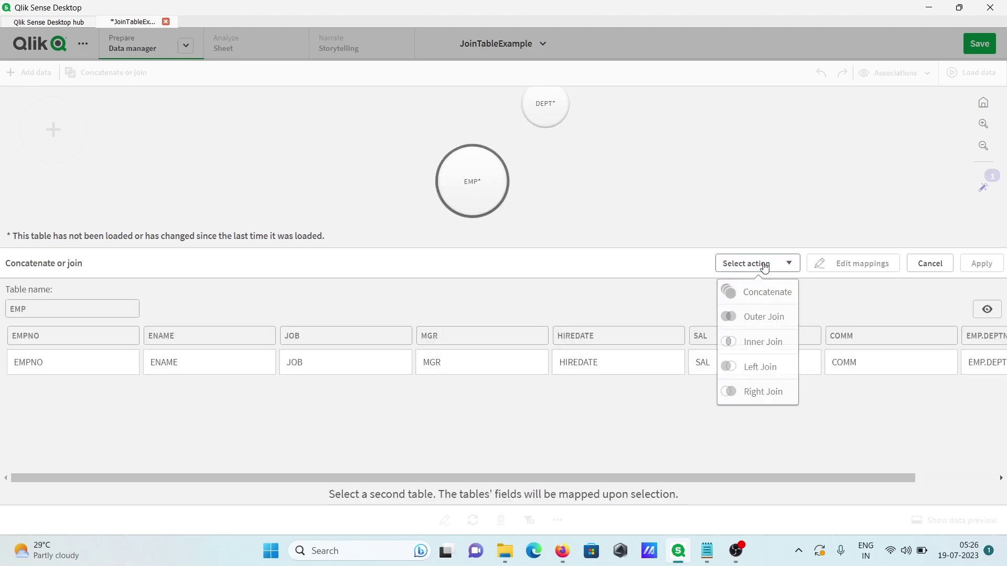
left_click(761, 372)
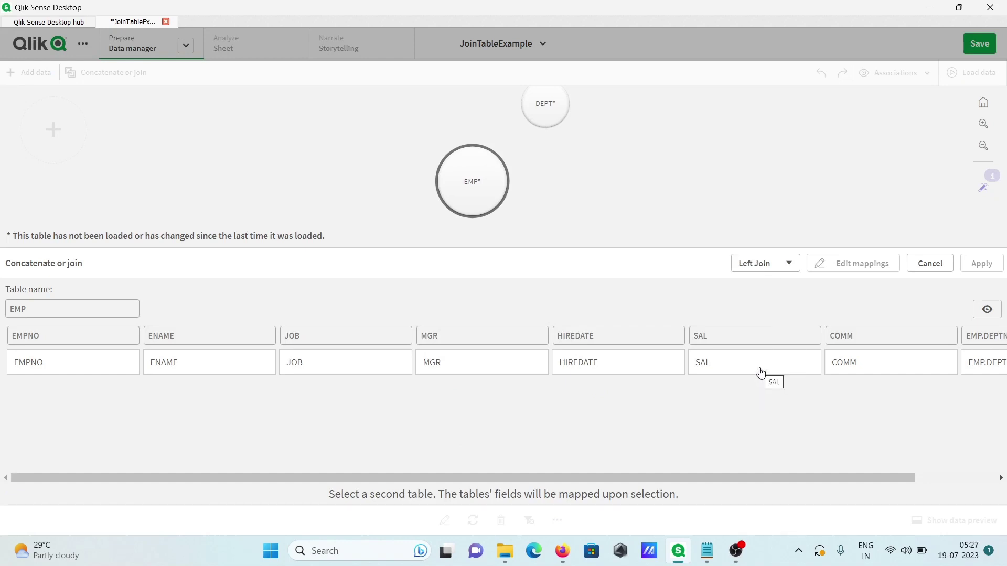
left_click(551, 109)
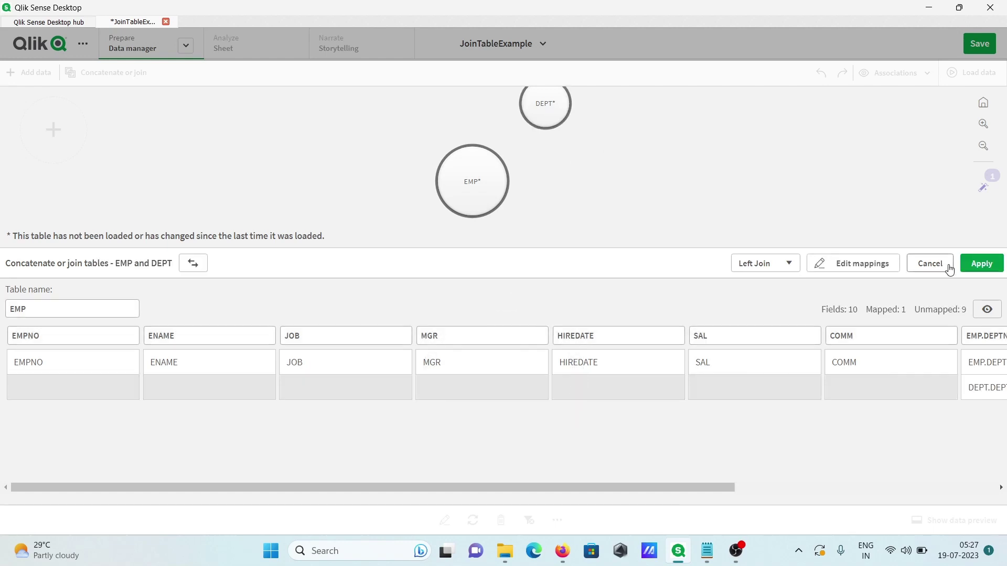
left_click(980, 268)
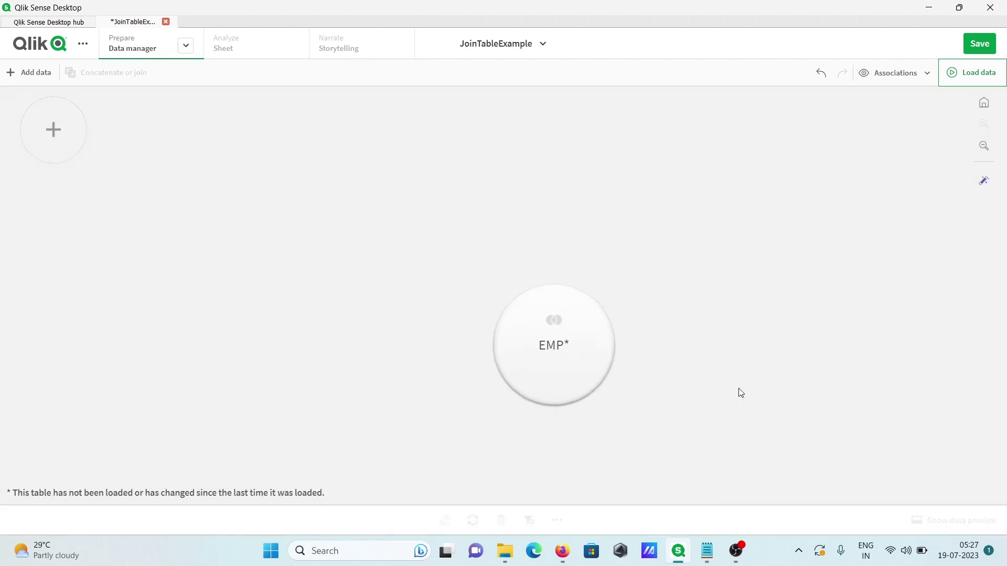
Step: Review the rows and fields of the left-joined EMP table in its table editor, and close it
left_click(481, 288)
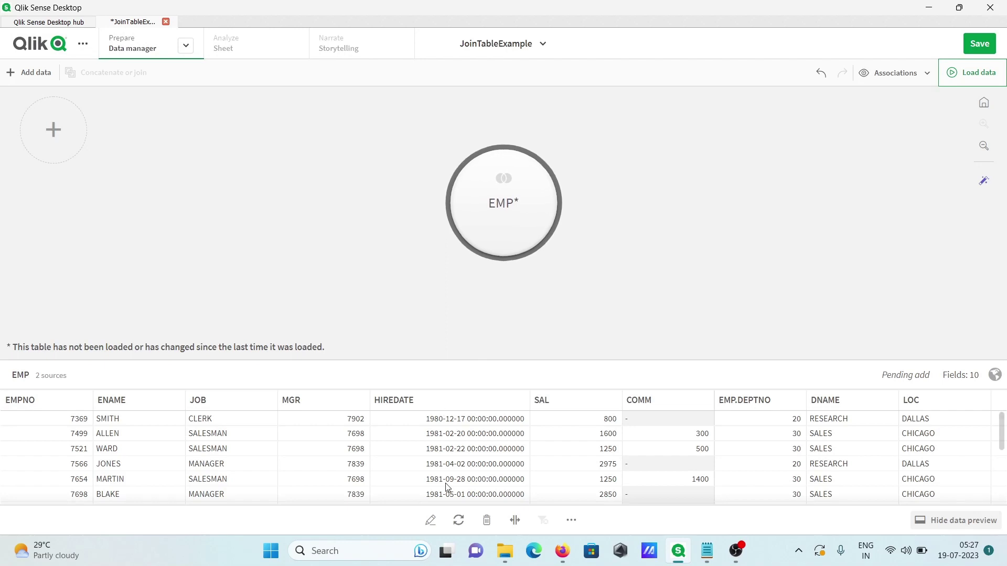
left_click(430, 520)
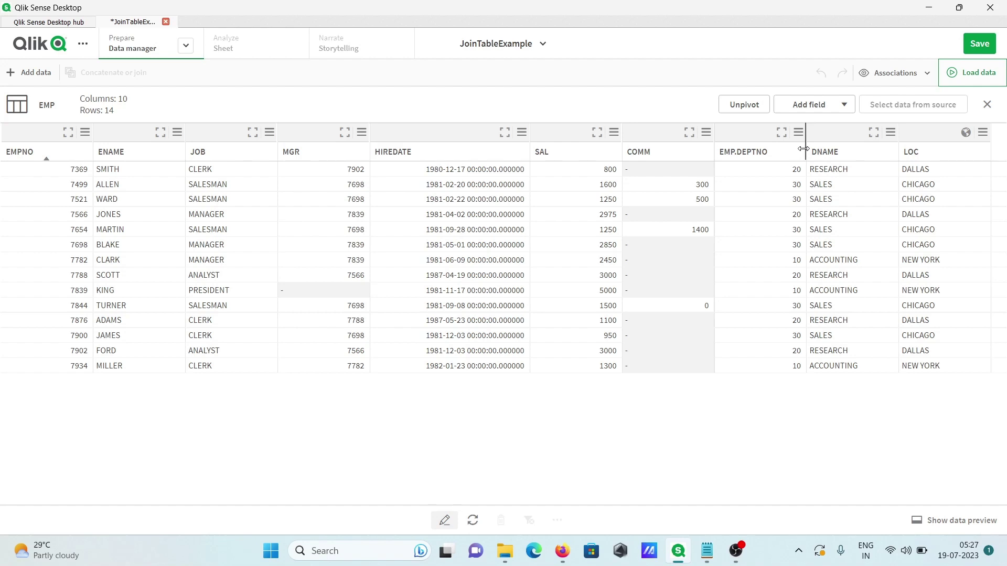
left_click(986, 106)
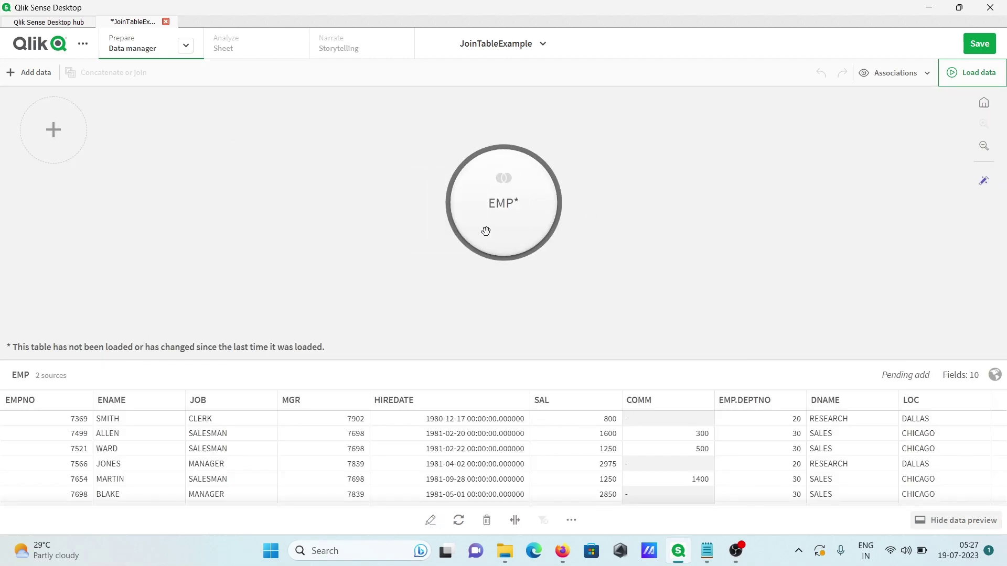
Step: Add owner HR's EMPLOYEES and DEPARTMENTS tables from the Microsoft SQL Server connection, looking through the EMPLOYEES fields in the preview
left_click(61, 119)
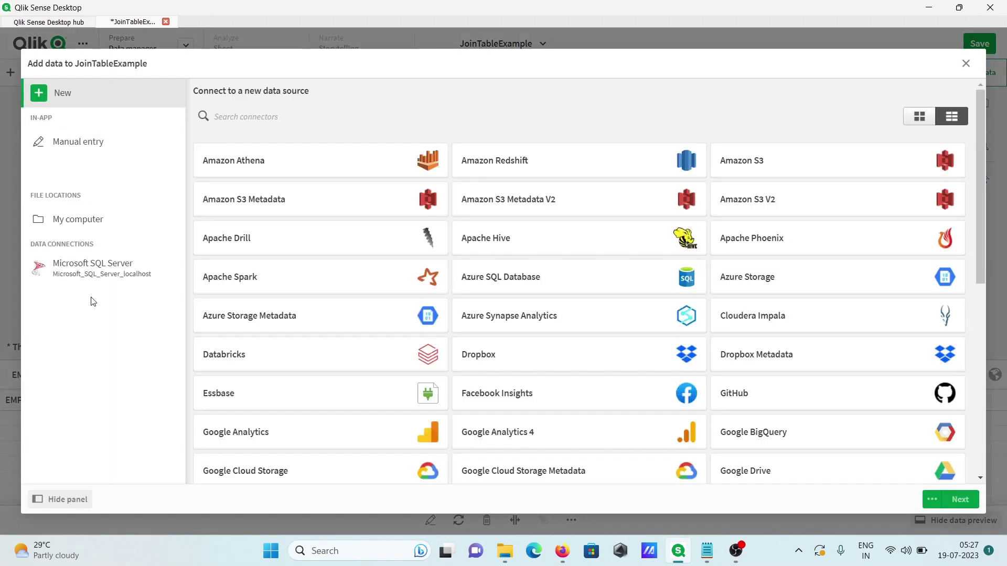
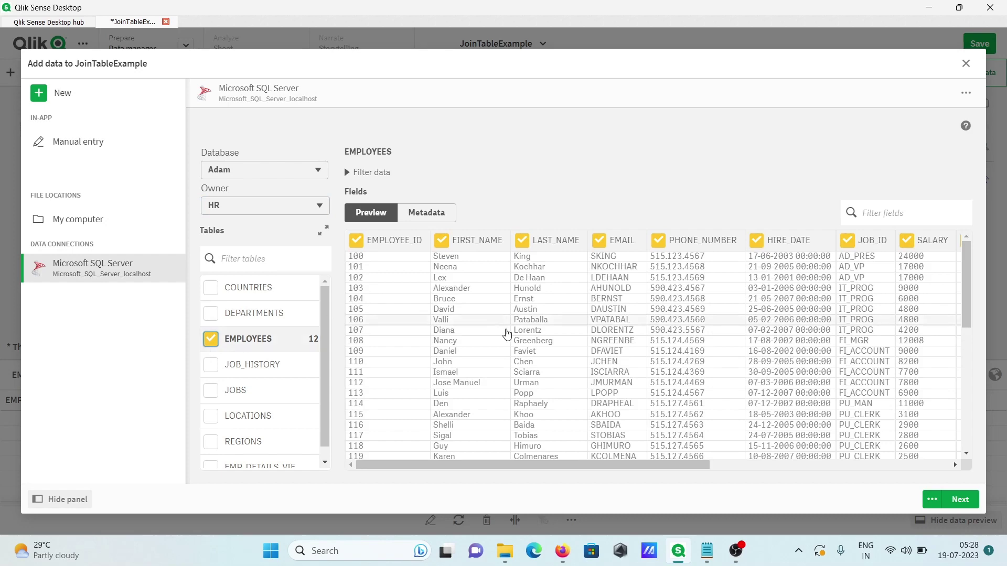
left_click_drag(606, 466, 937, 464)
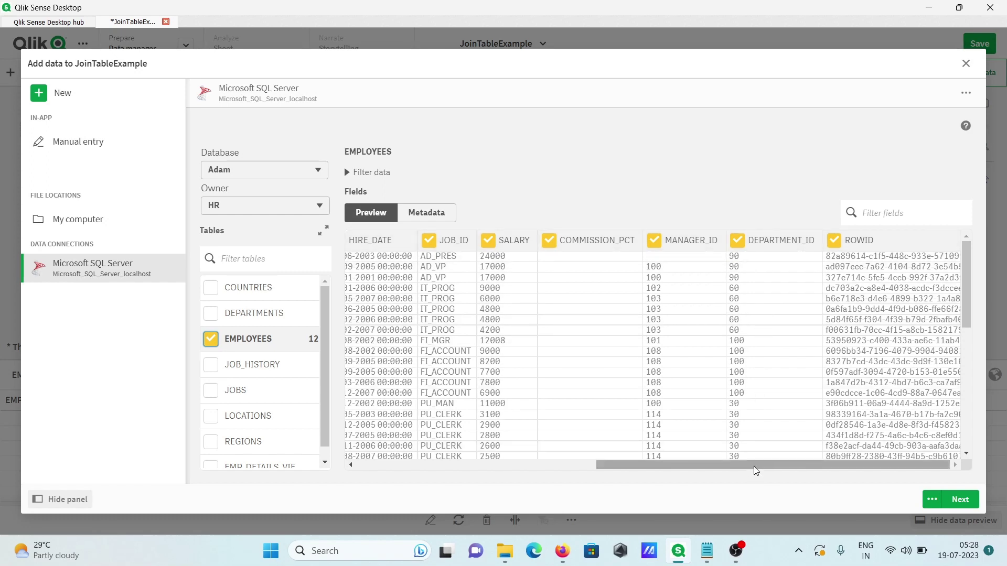
left_click_drag(755, 466, 587, 466)
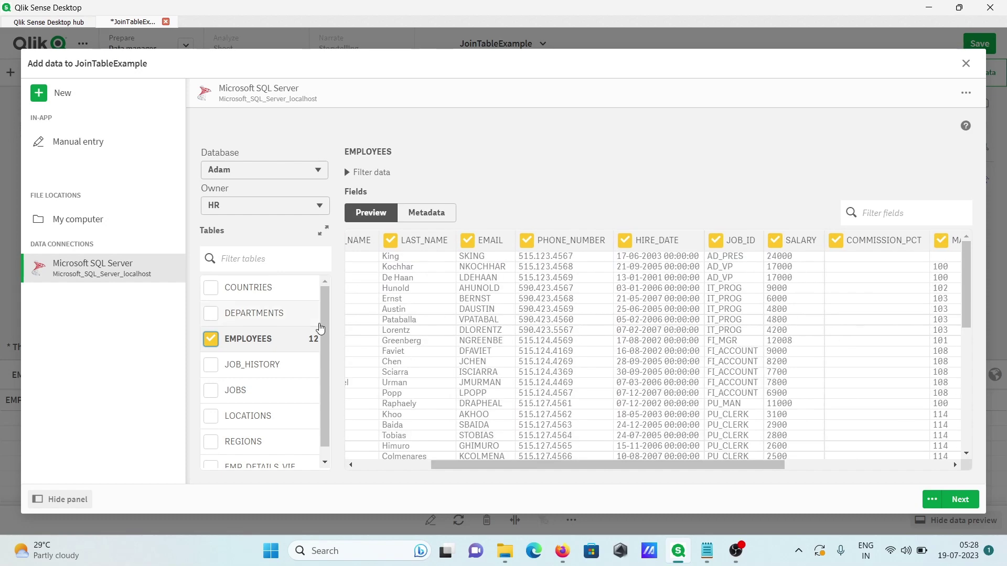
left_click(219, 316)
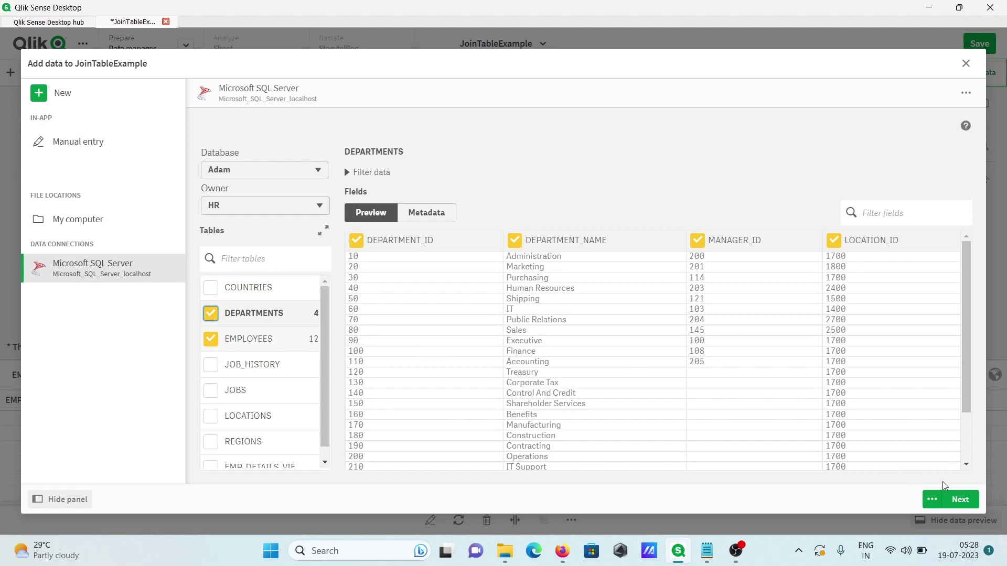
left_click(960, 500)
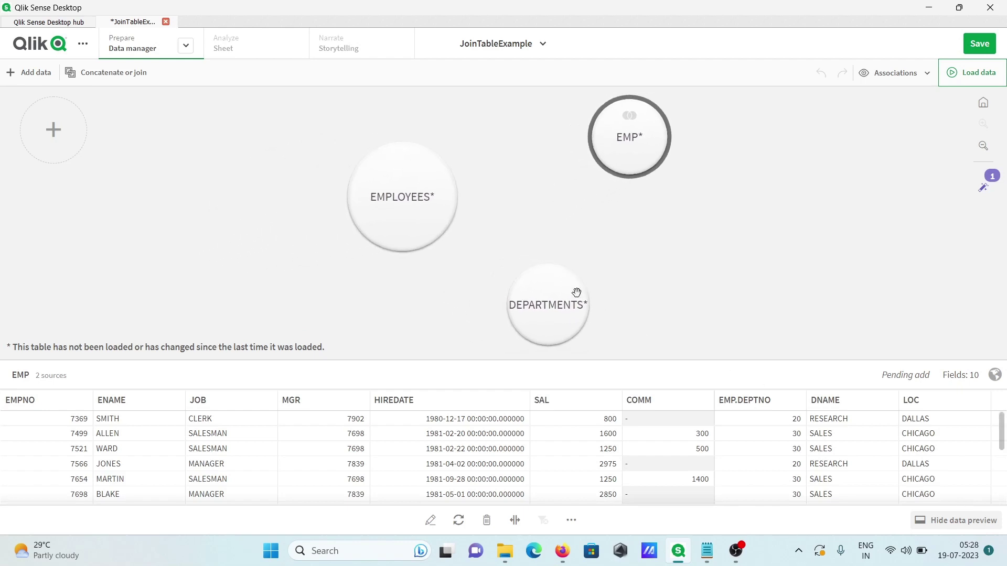
Step: Combine the EMPLOYEES table with DEPARTMENTS using a Right Join, check the mapped fields, and apply it
left_click(421, 191)
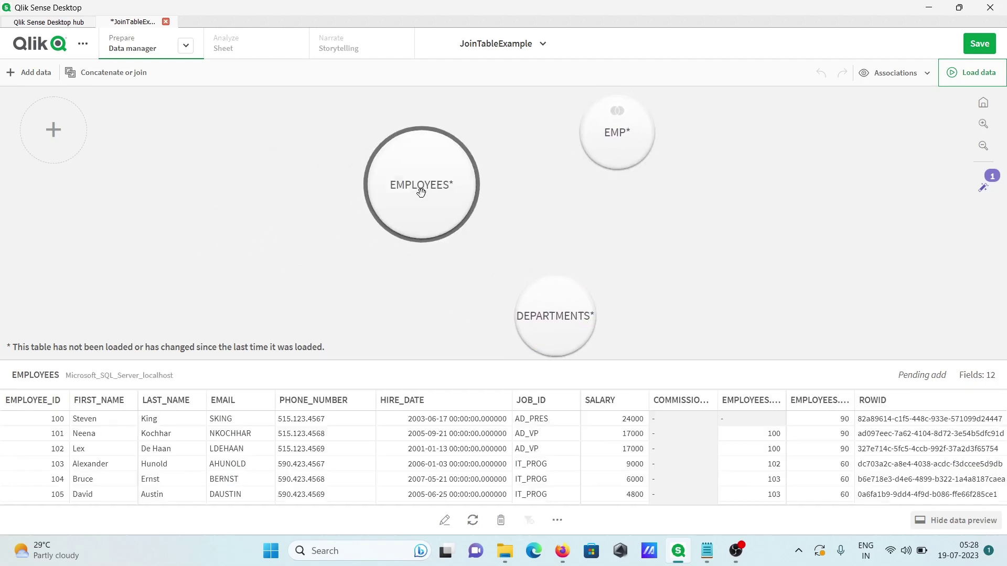
left_click(127, 75)
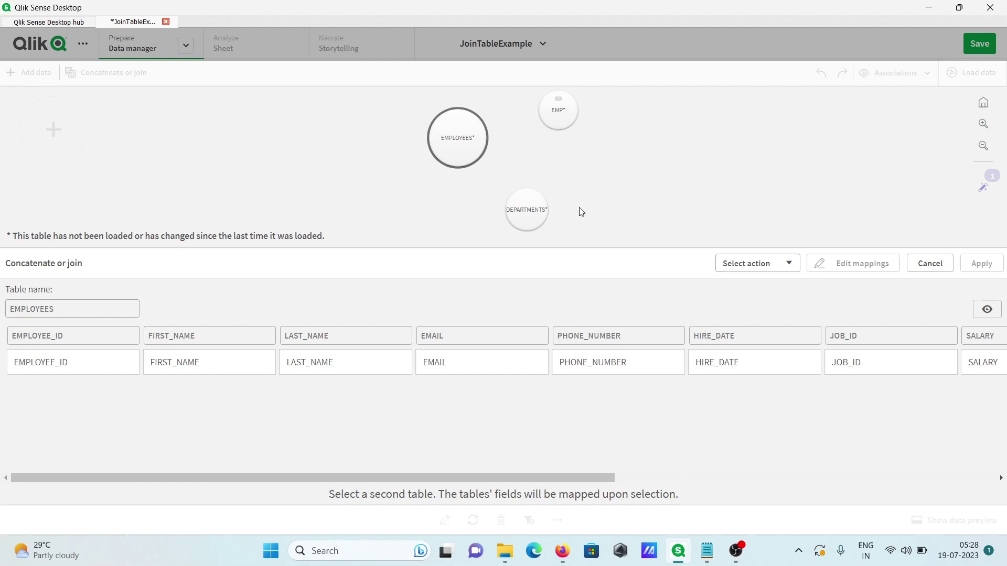
left_click(529, 212)
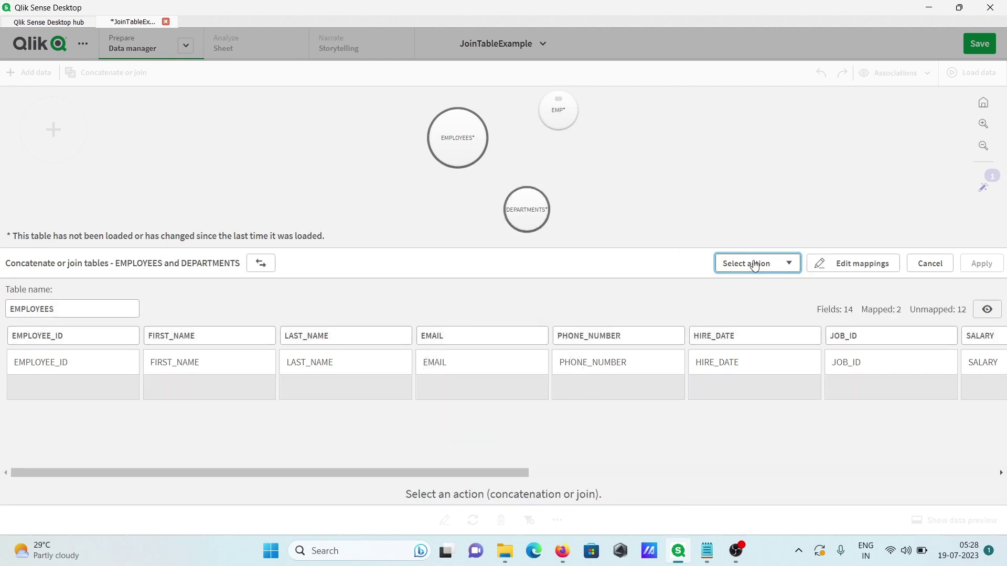
left_click(755, 263)
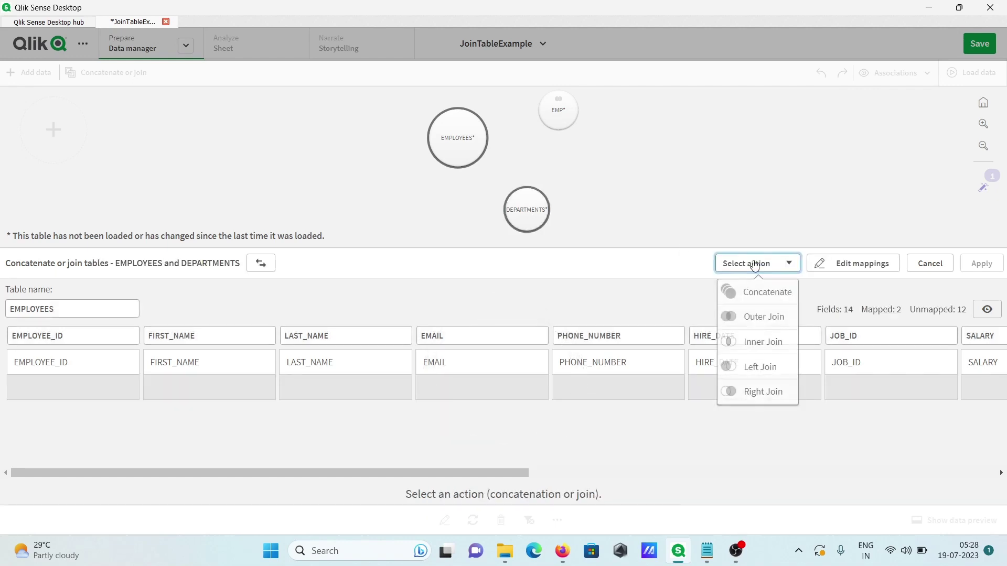
left_click(753, 392)
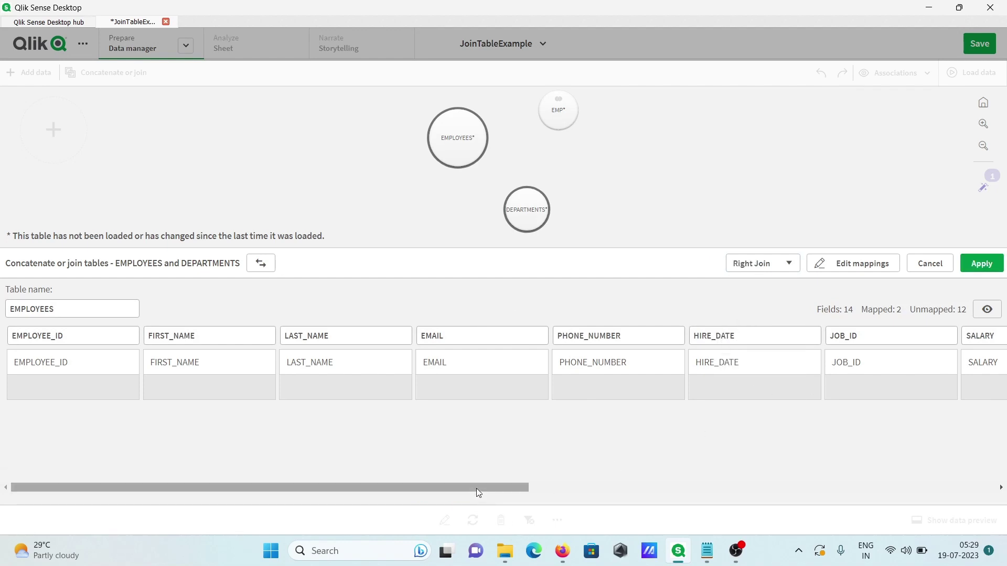
left_click_drag(476, 488, 725, 487)
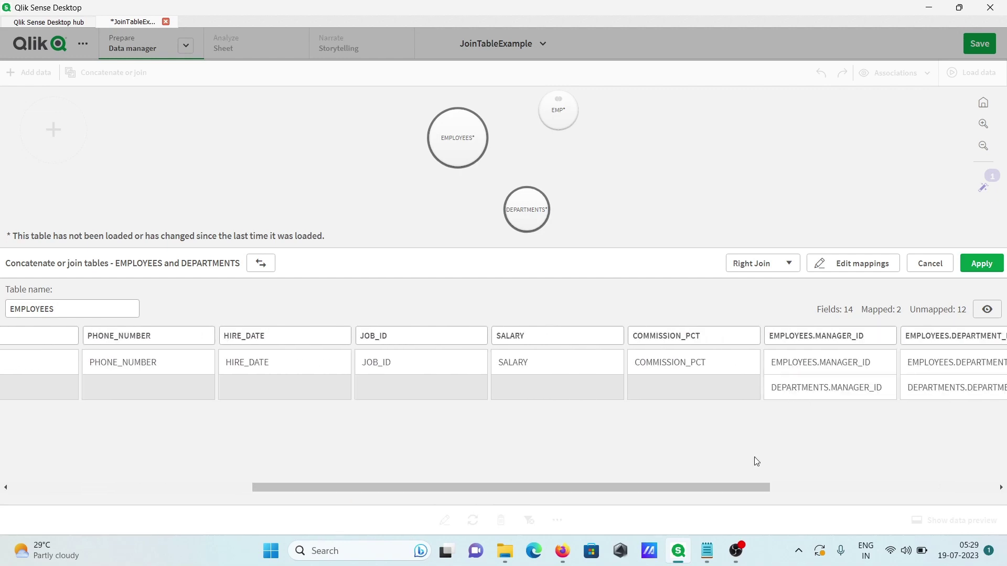
left_click_drag(738, 486, 837, 502)
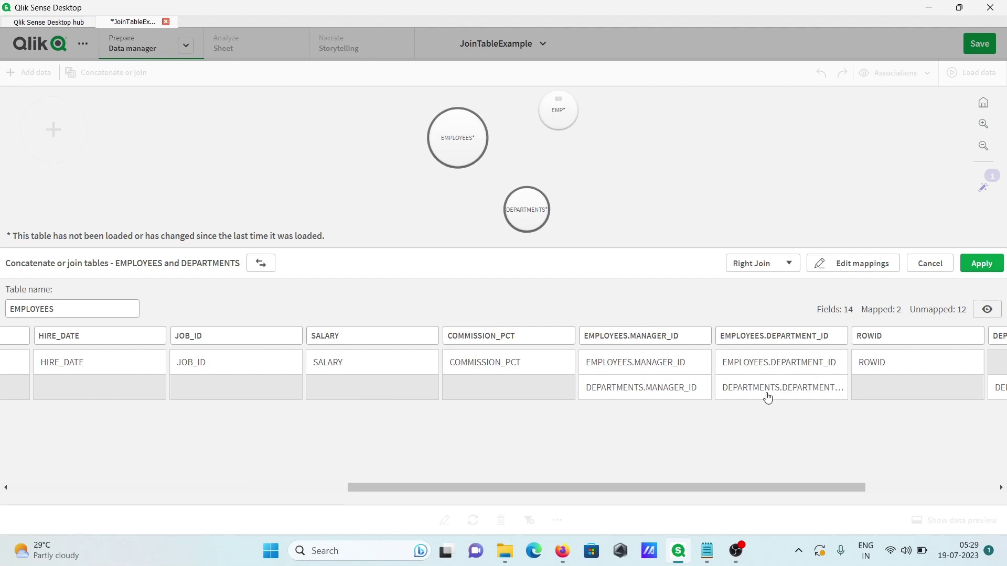
left_click_drag(779, 486, 855, 502)
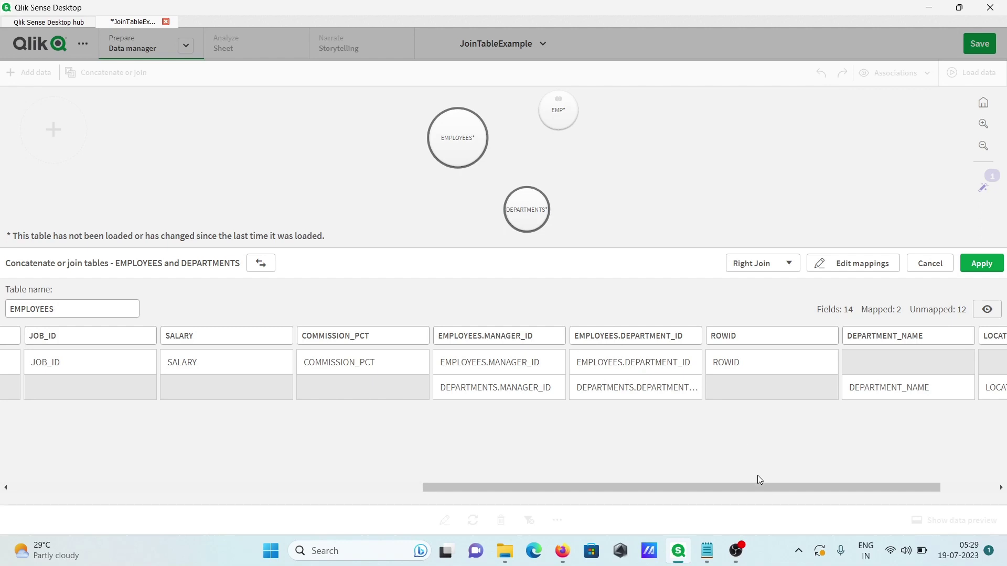
left_click_drag(750, 485, 858, 459)
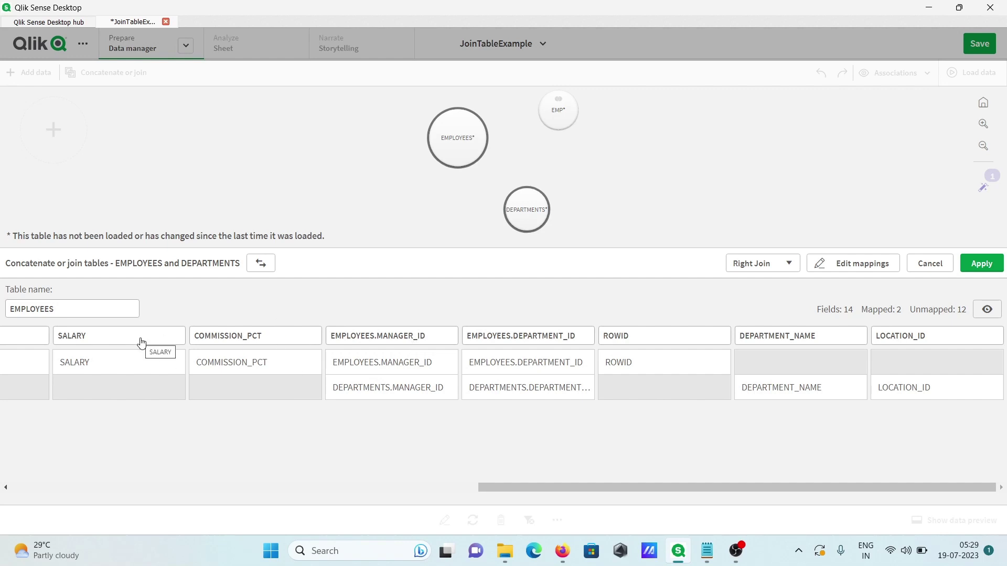
left_click(979, 270)
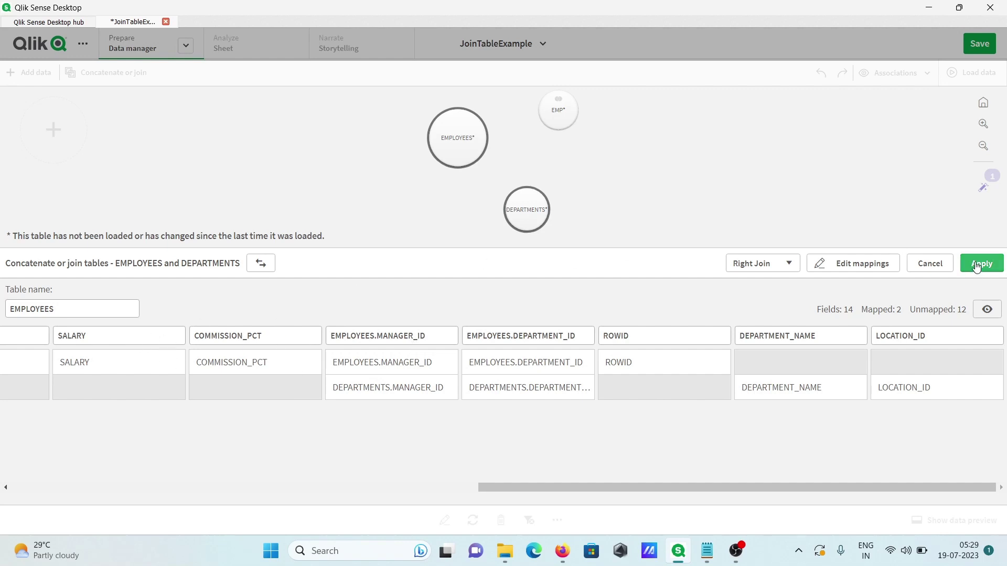
left_click(977, 266)
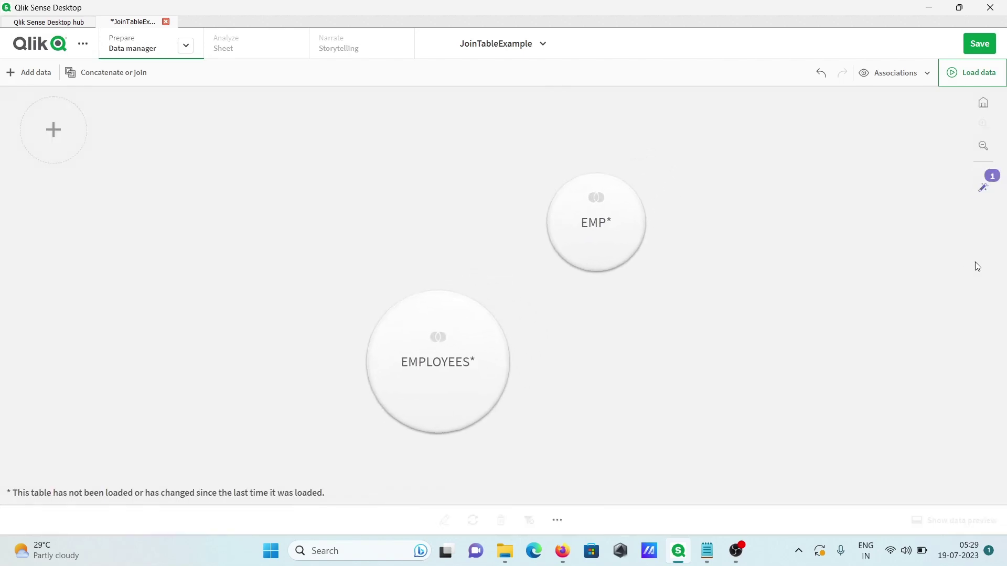
Step: Review the rows and department fields of the right-joined EMPLOYEES table in its table editor, and close it
left_click(406, 342)
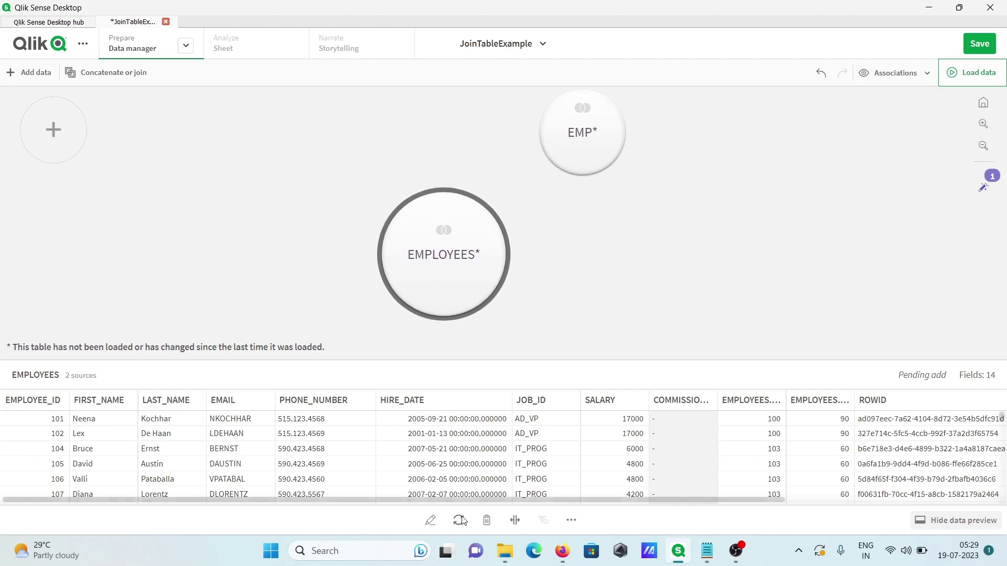
left_click(432, 522)
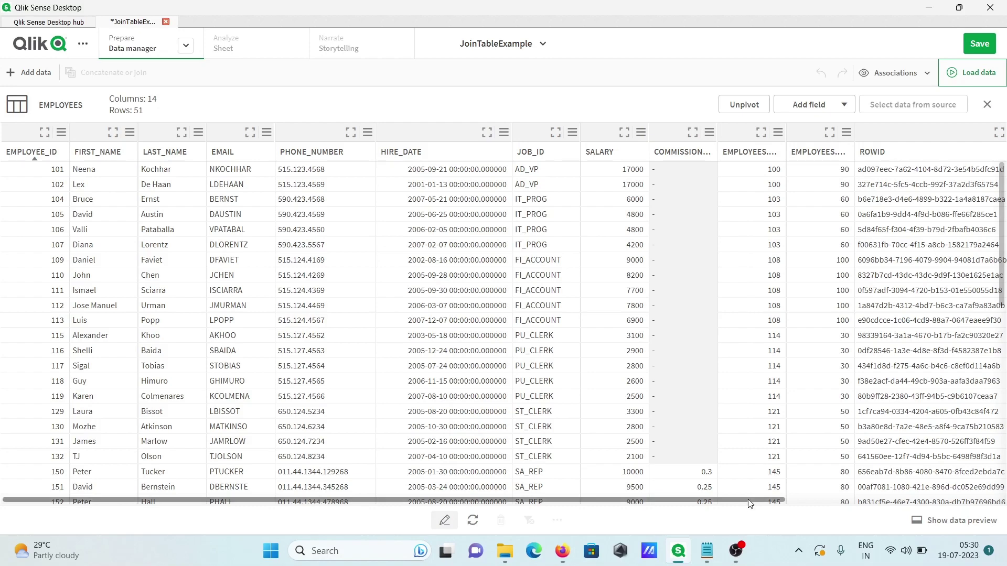
left_click_drag(748, 499, 949, 490)
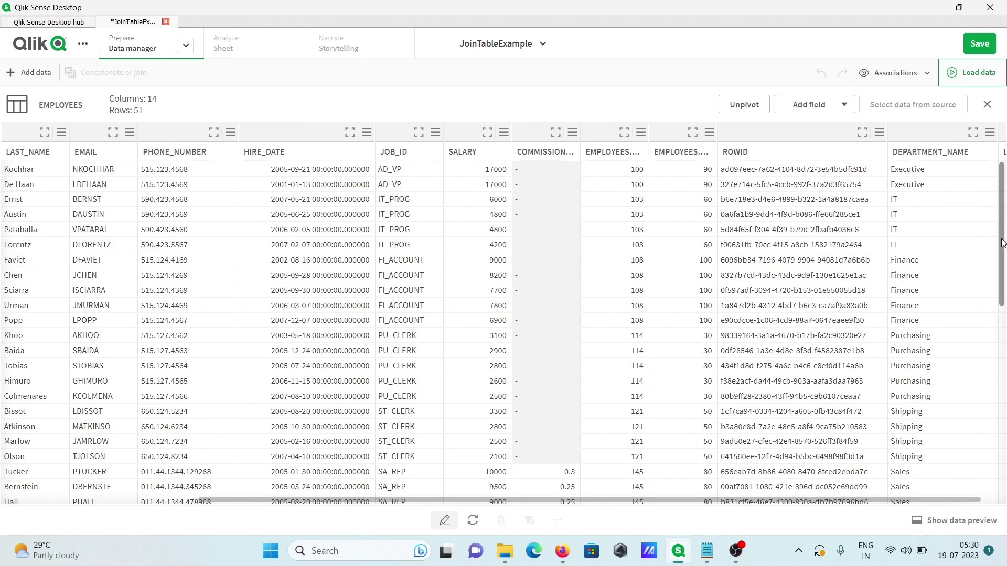
left_click_drag(1003, 242, 1003, 505)
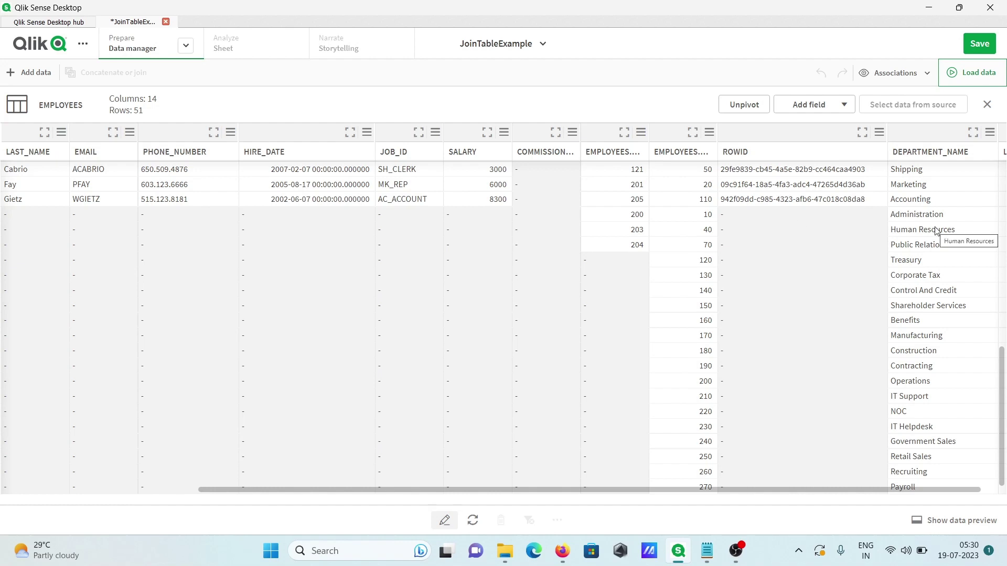
left_click(986, 104)
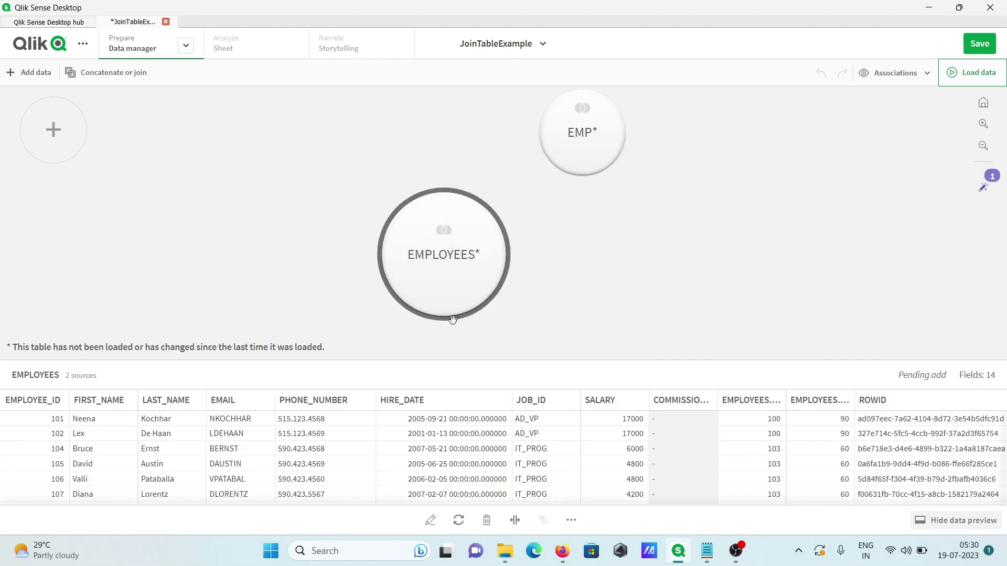
Step: Delete the joined EMPLOYEES table and add owner HR's EMPLOYEES and DEPARTMENTS tables again through the existing Microsoft SQL Server connection
left_click(486, 520)
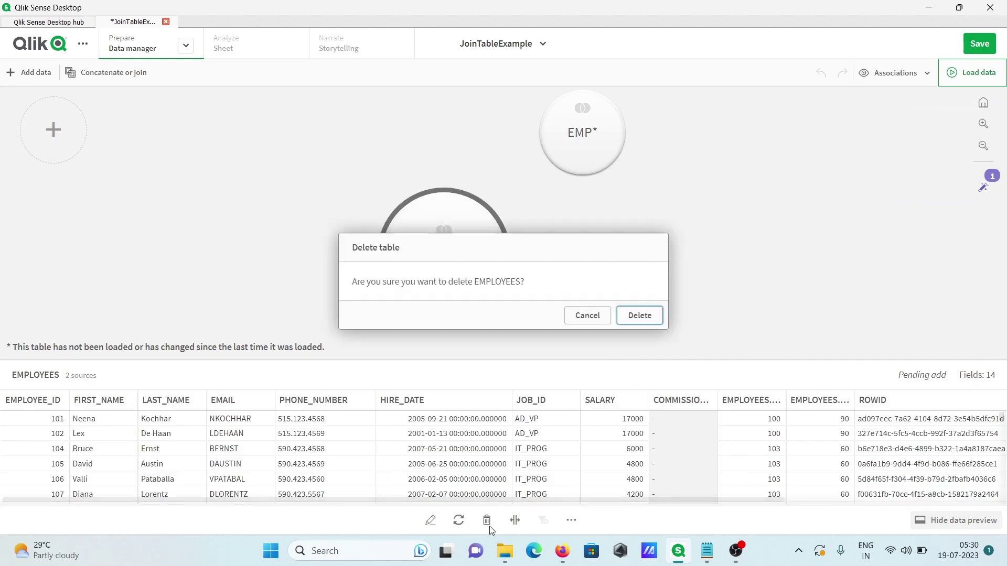
left_click(639, 323)
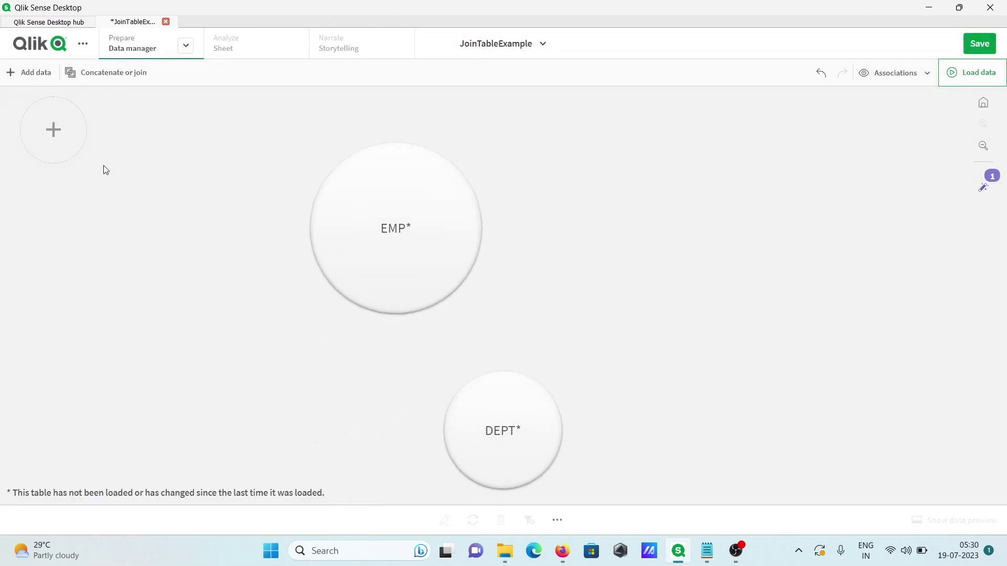
left_click(47, 128)
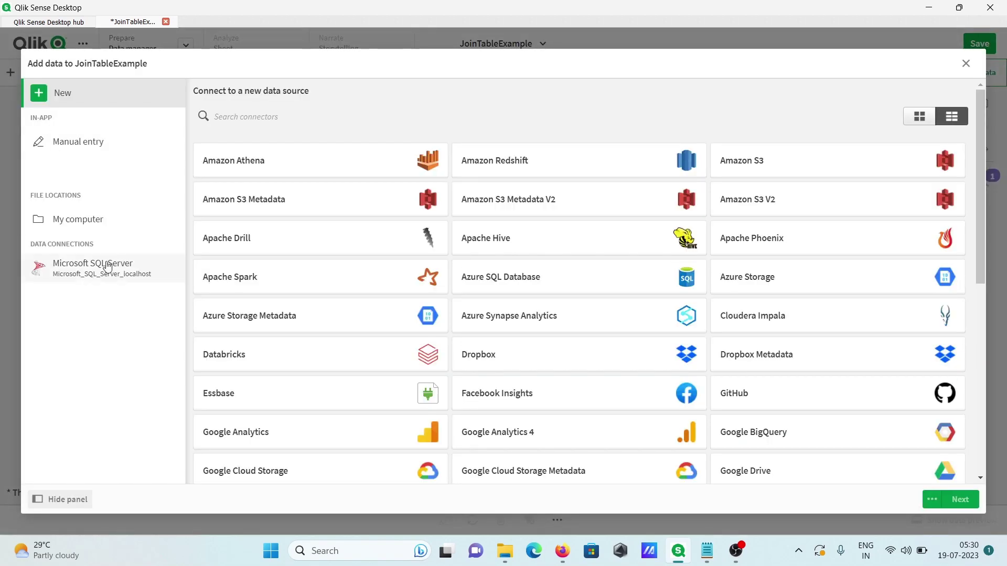
left_click(107, 265)
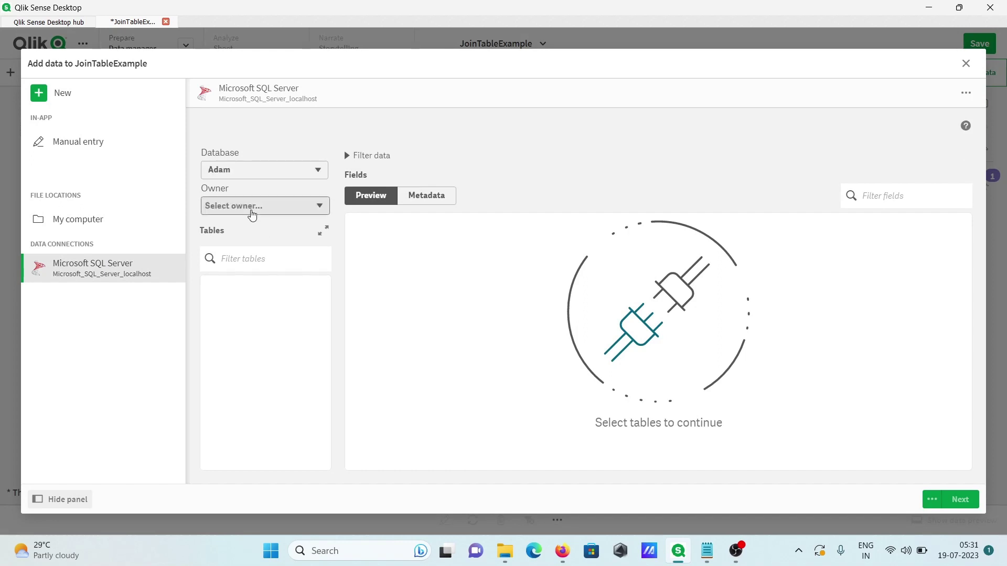
left_click(290, 209)
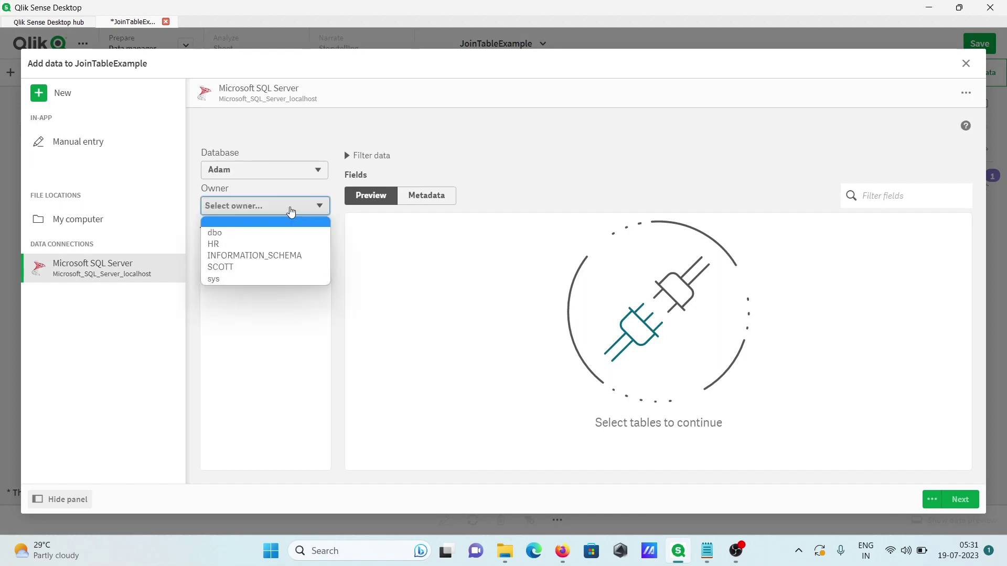
left_click(227, 245)
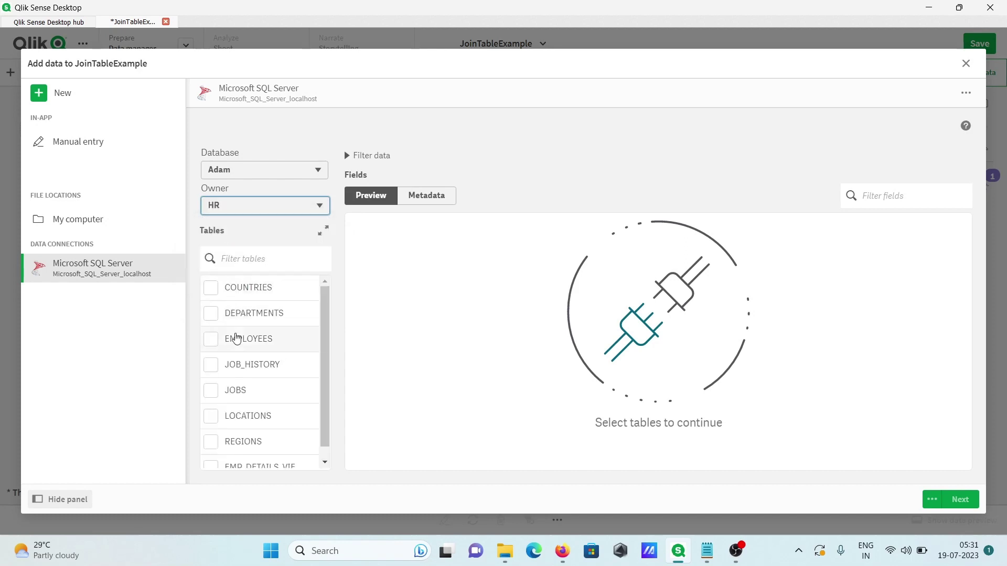
left_click(211, 339)
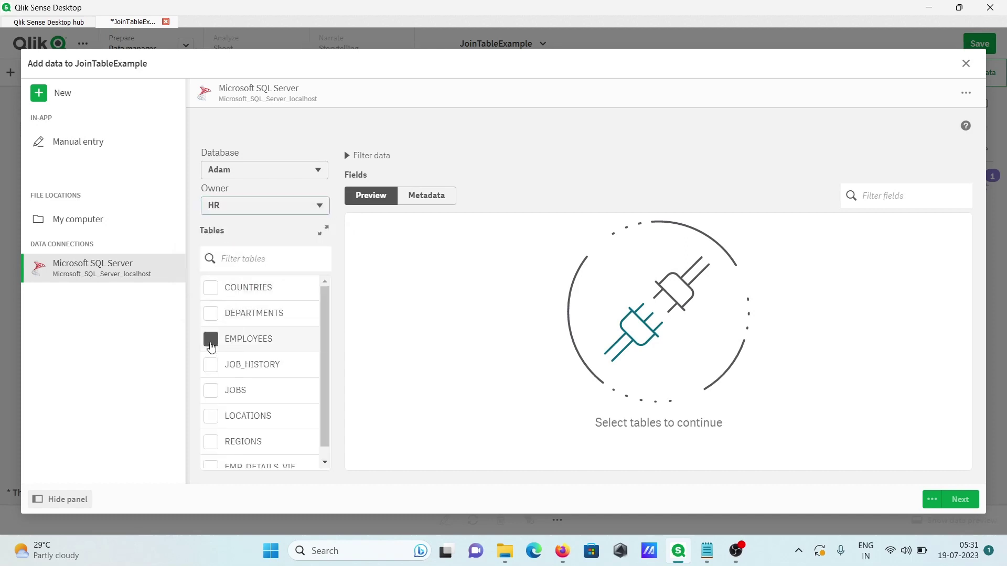
left_click(210, 315)
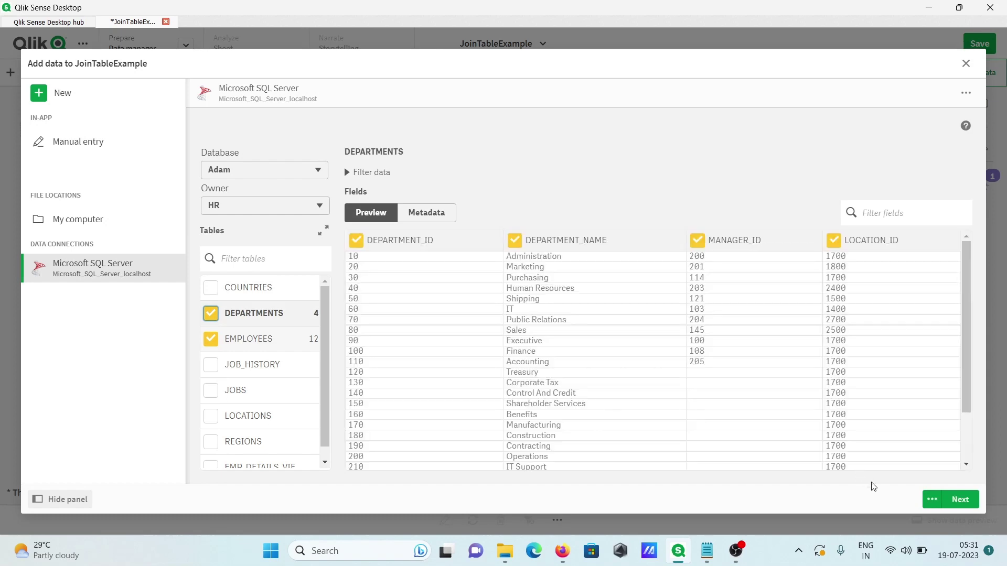
left_click(955, 501)
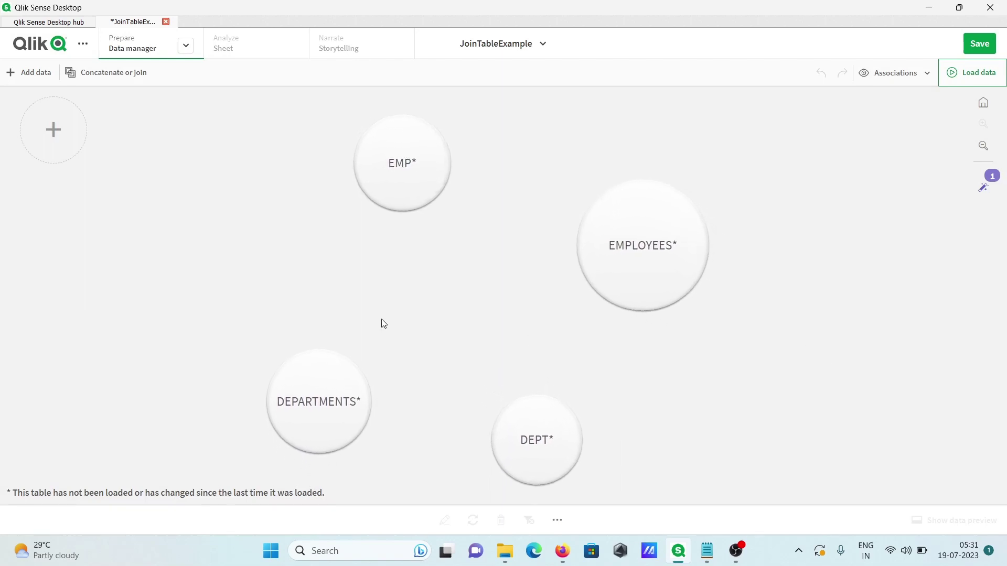
Step: Combine the EMPLOYEES table with DEPARTMENTS using an Outer Join, check the mapped fields, and apply it
left_click(121, 74)
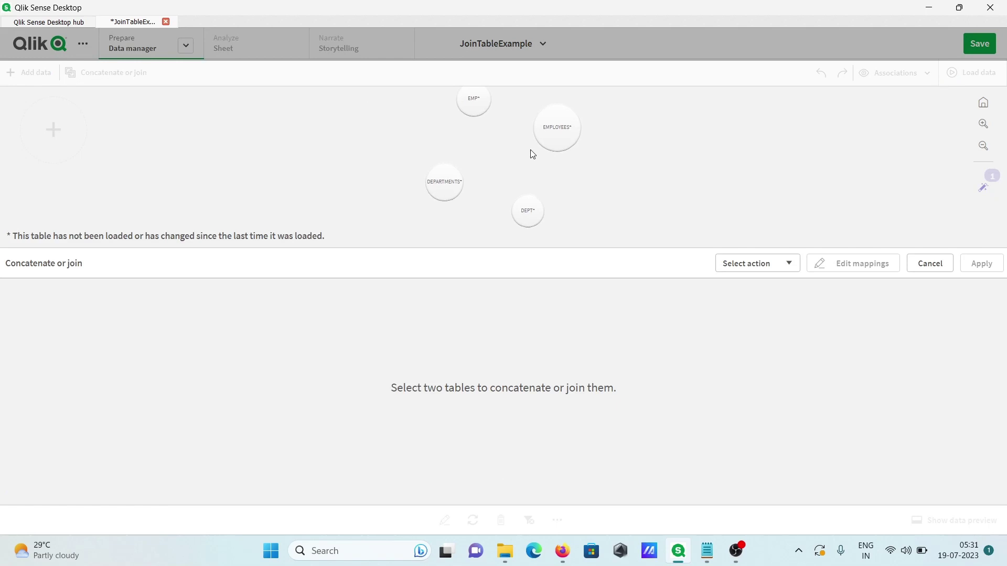
left_click(543, 129)
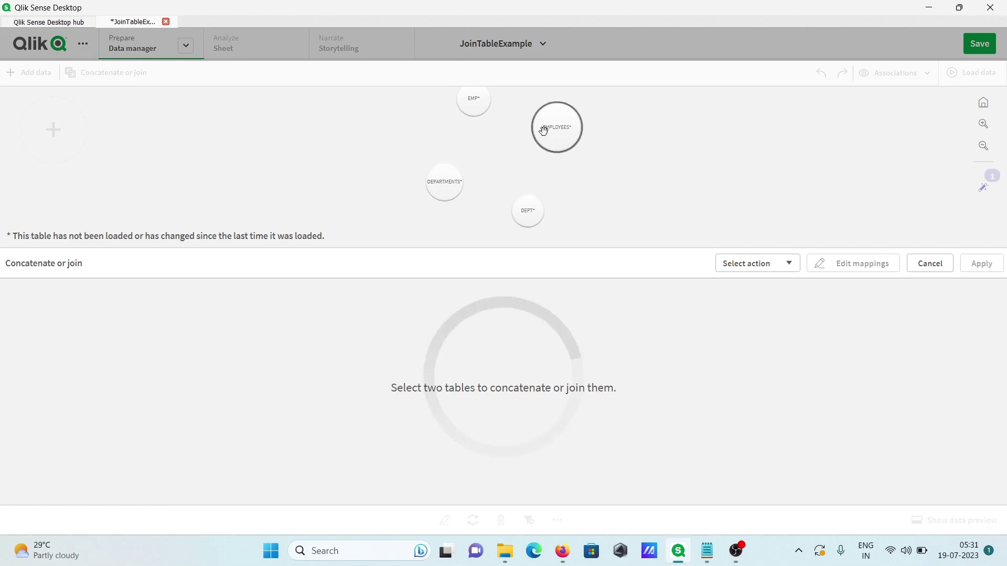
left_click(444, 180)
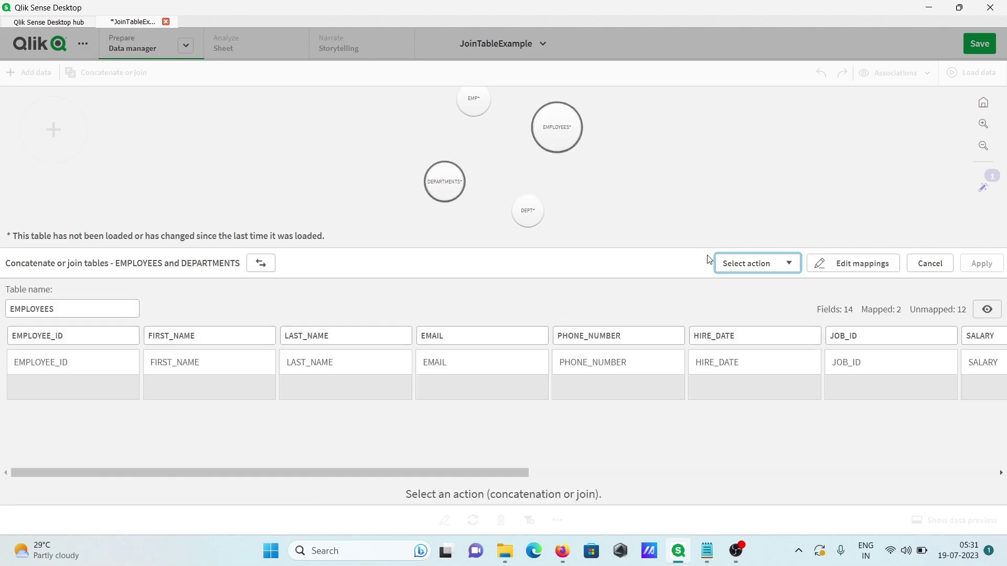
left_click(766, 264)
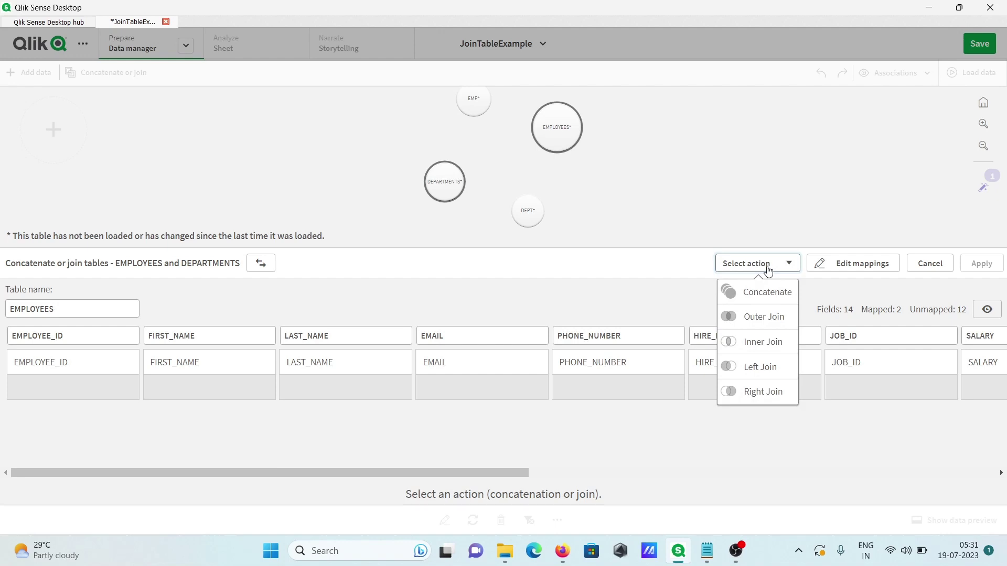
left_click(762, 317)
left_click_drag(511, 487, 884, 488)
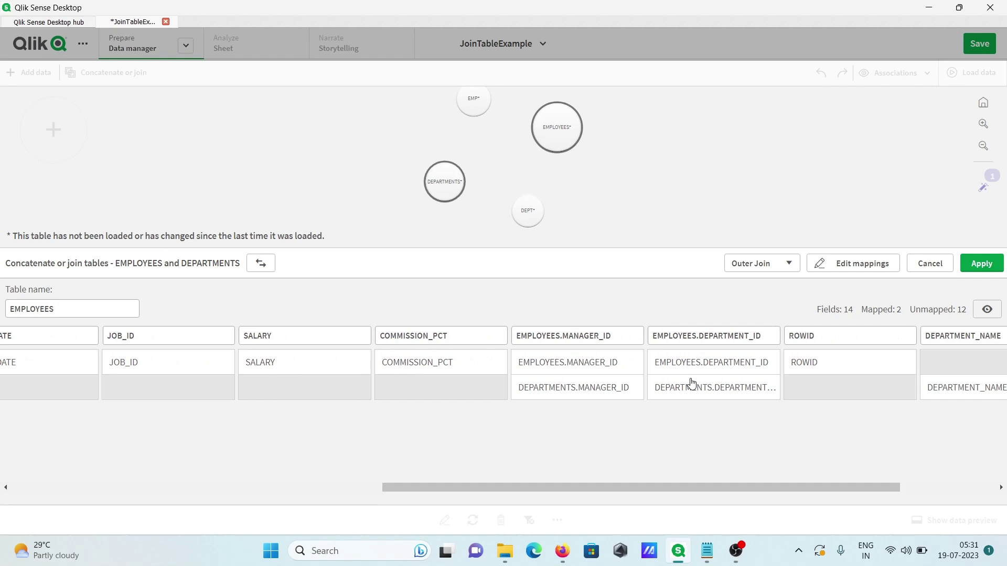
left_click(994, 266)
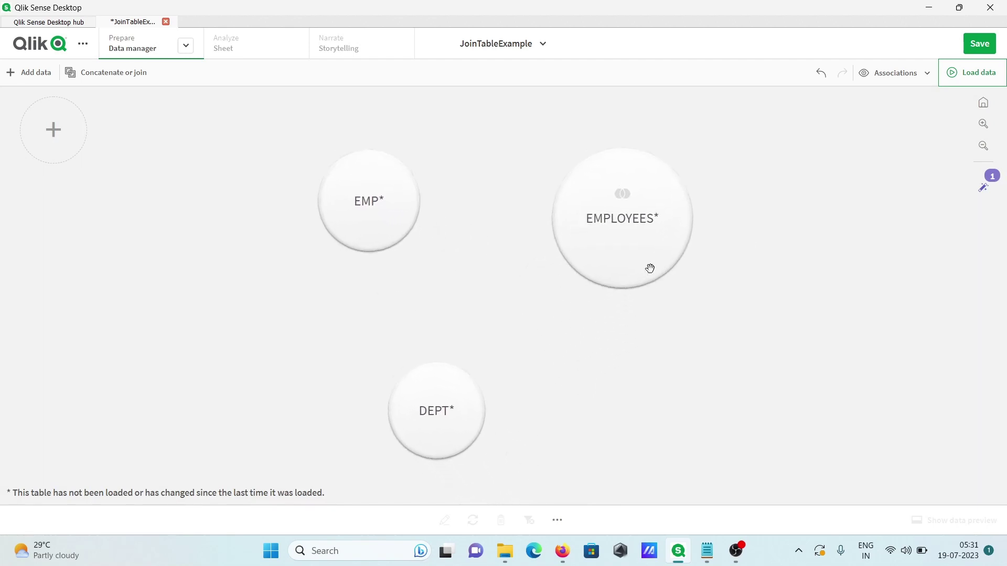
Step: Review the rows and department fields of the outer-joined EMPLOYEES table in its table editor, and switch to the open Notepad note
left_click(631, 215)
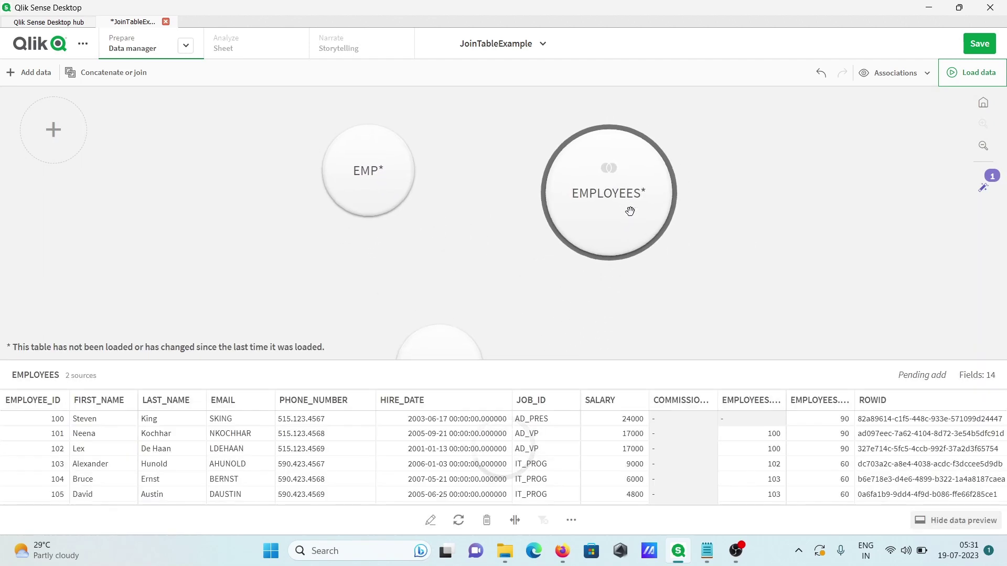
left_click(430, 520)
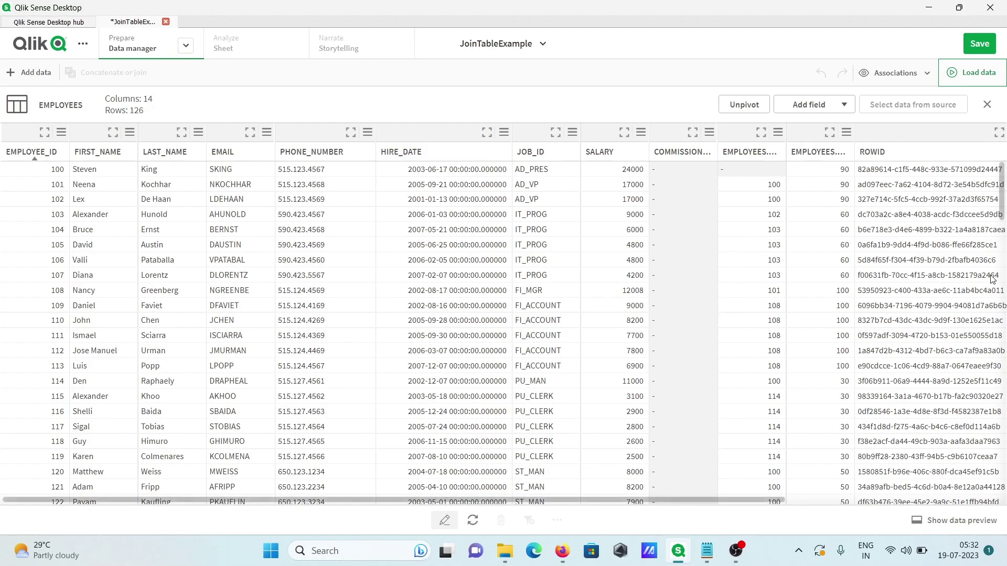
left_click_drag(1003, 192, 1003, 459)
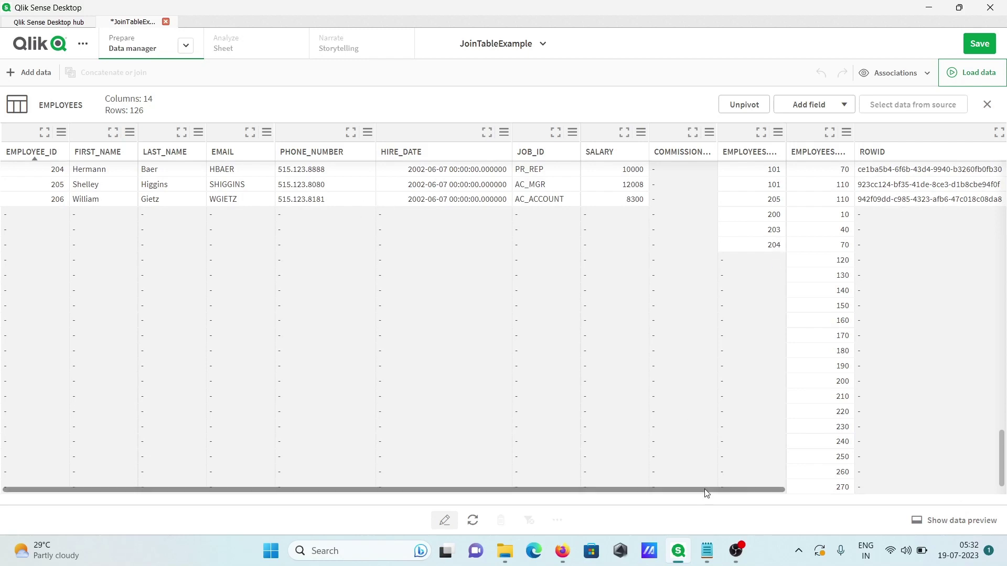
left_click_drag(707, 491, 982, 443)
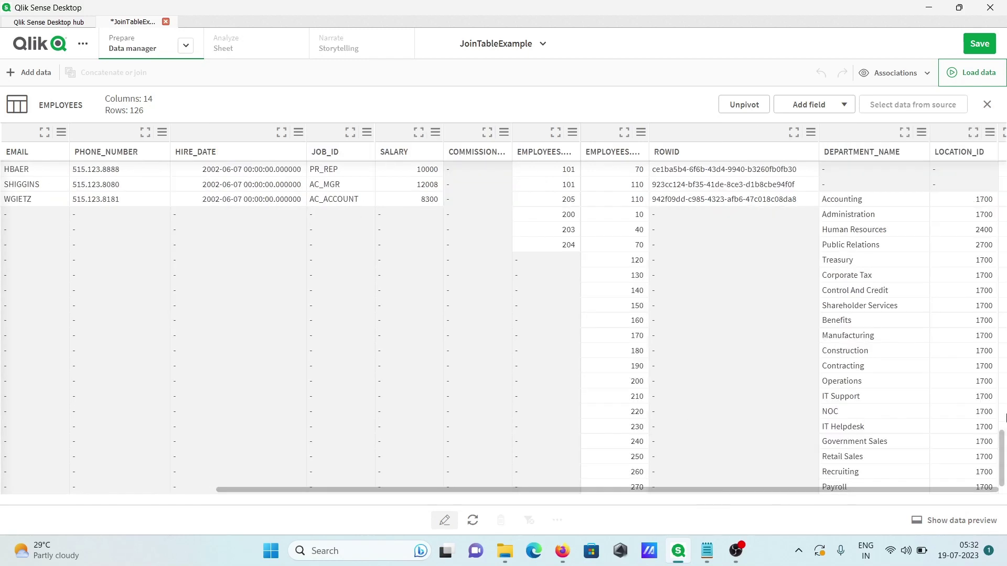
left_click(1002, 229)
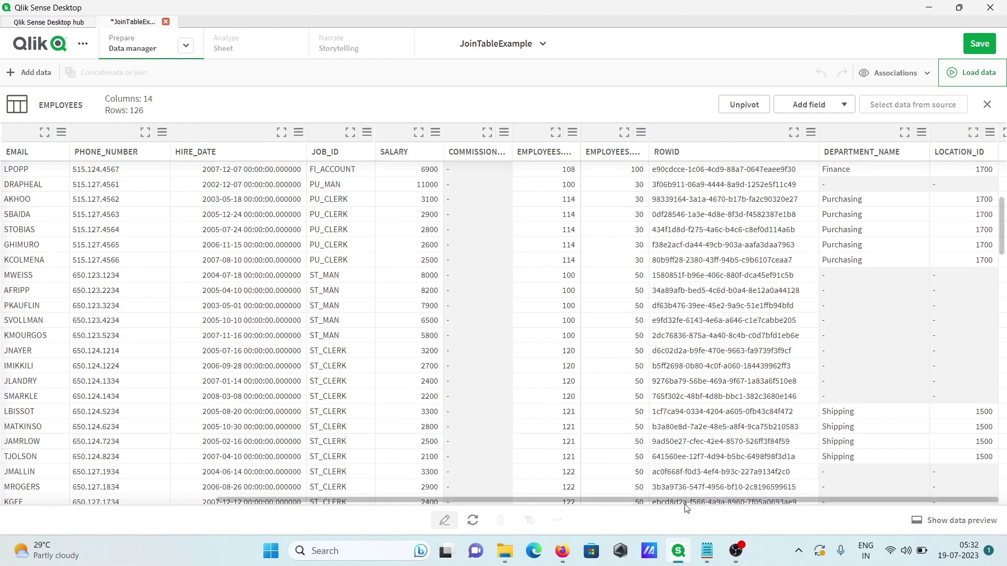
left_click(707, 550)
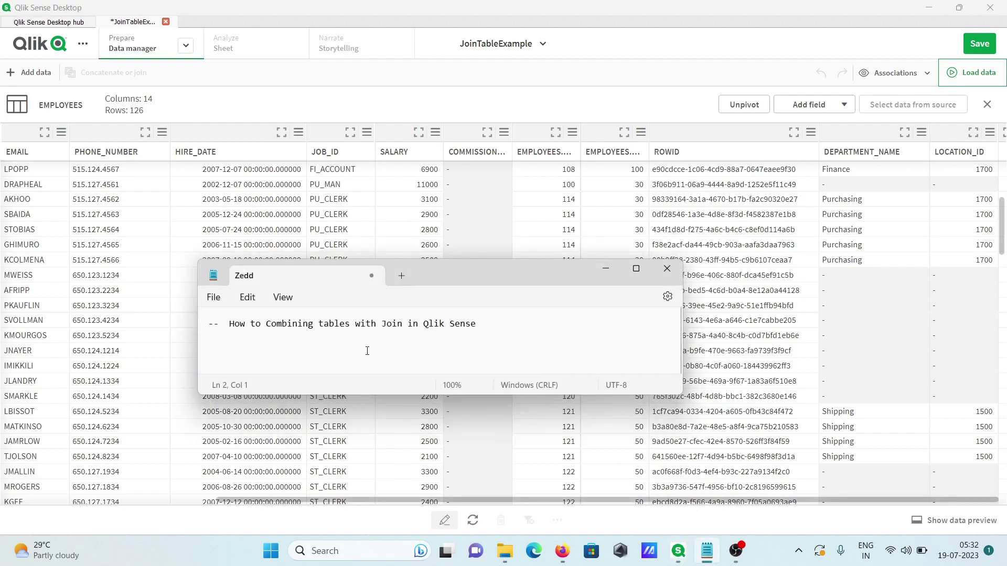